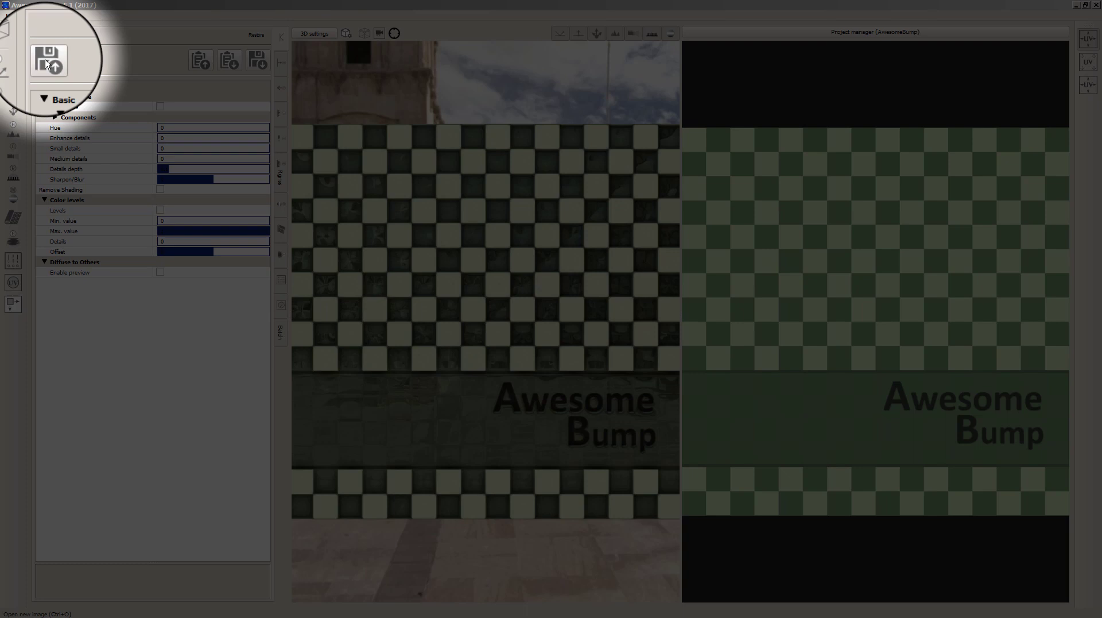
Step: Load stones-770264_640.jpg as the diffuse image and orbit the textured 3D preview
{"action": "left_click", "coordinate": [47, 64]}
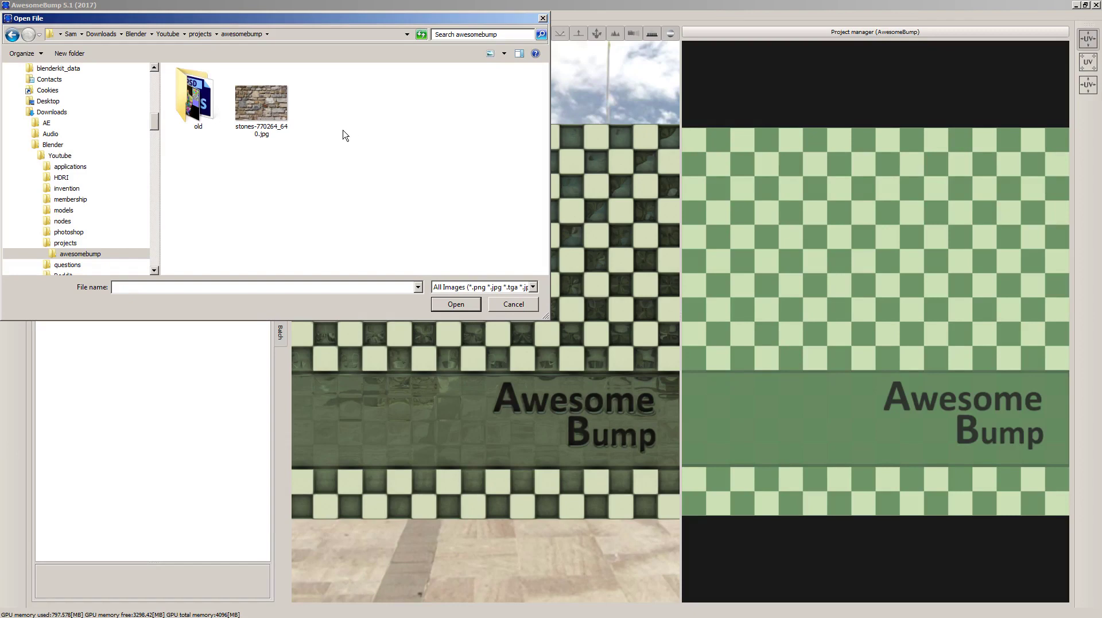
{"action": "left_click", "coordinate": [265, 105]}
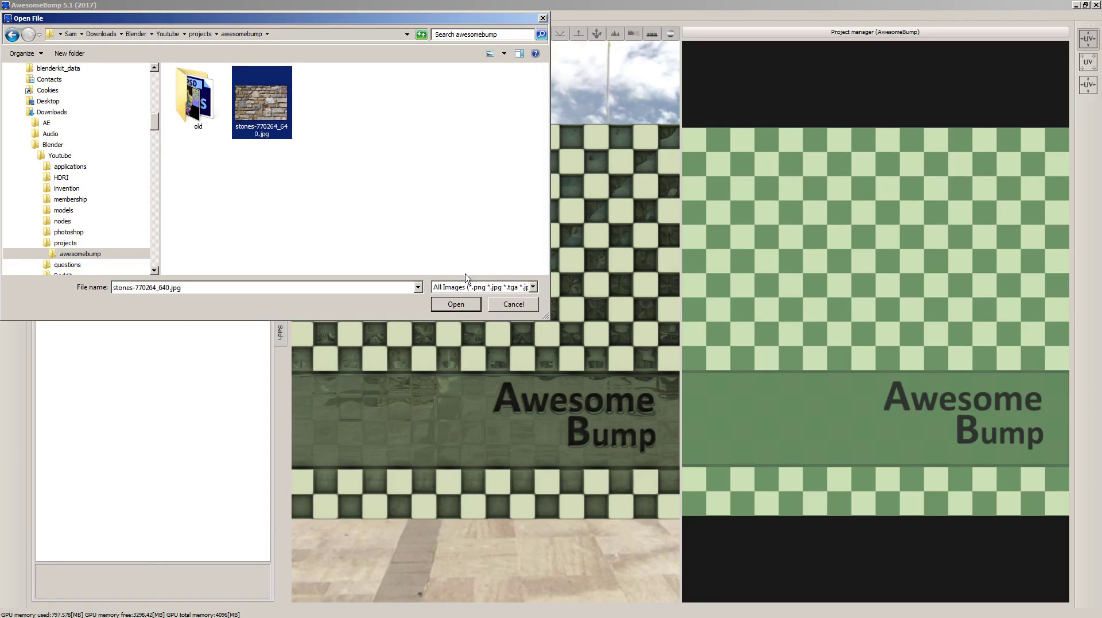
{"action": "left_click", "coordinate": [456, 304]}
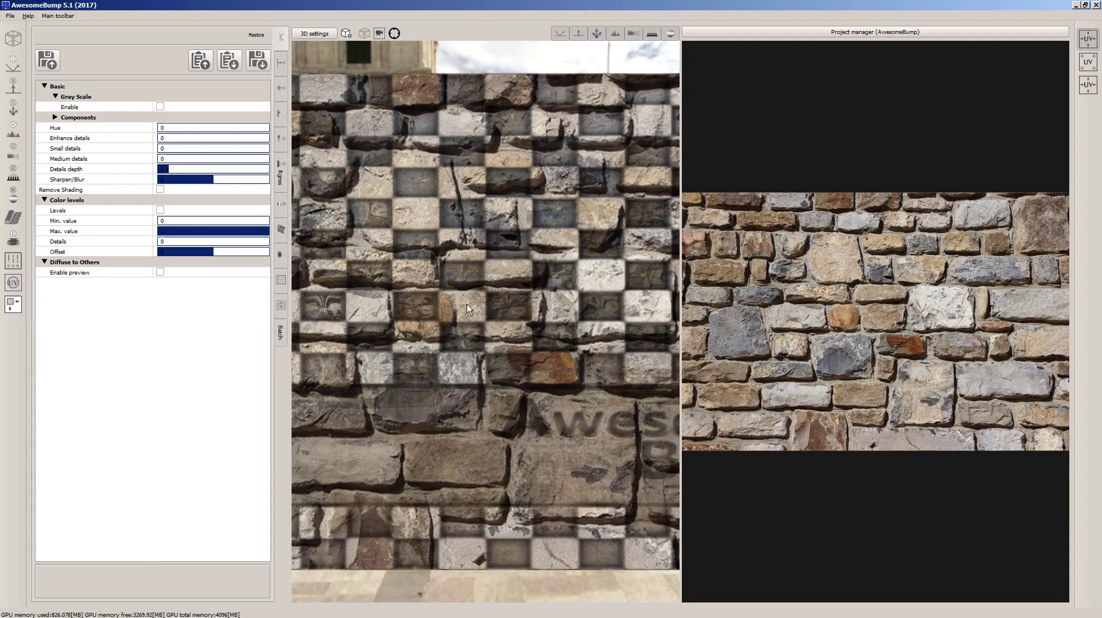
{"action": "scroll", "coordinate": [467, 304], "scroll_direction": "down", "scroll_amount": 5}
{"action": "scroll", "coordinate": [468, 309], "scroll_direction": "down", "scroll_amount": 2}
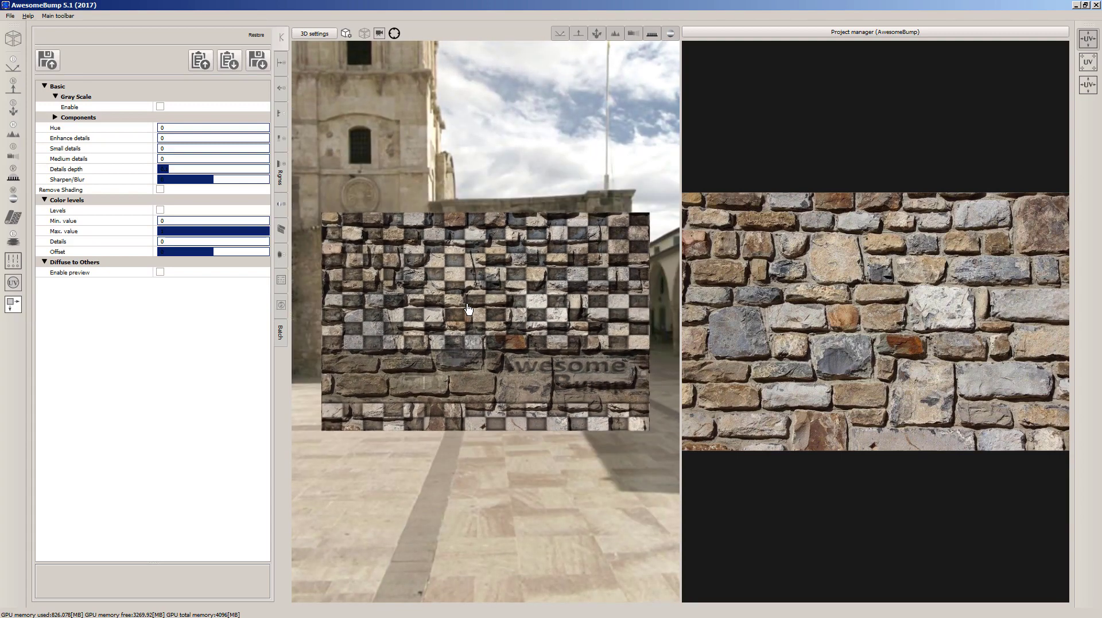
{"action": "scroll", "coordinate": [468, 309], "scroll_direction": "up", "scroll_amount": 3}
{"action": "scroll", "coordinate": [468, 309], "scroll_direction": "down", "scroll_amount": 1}
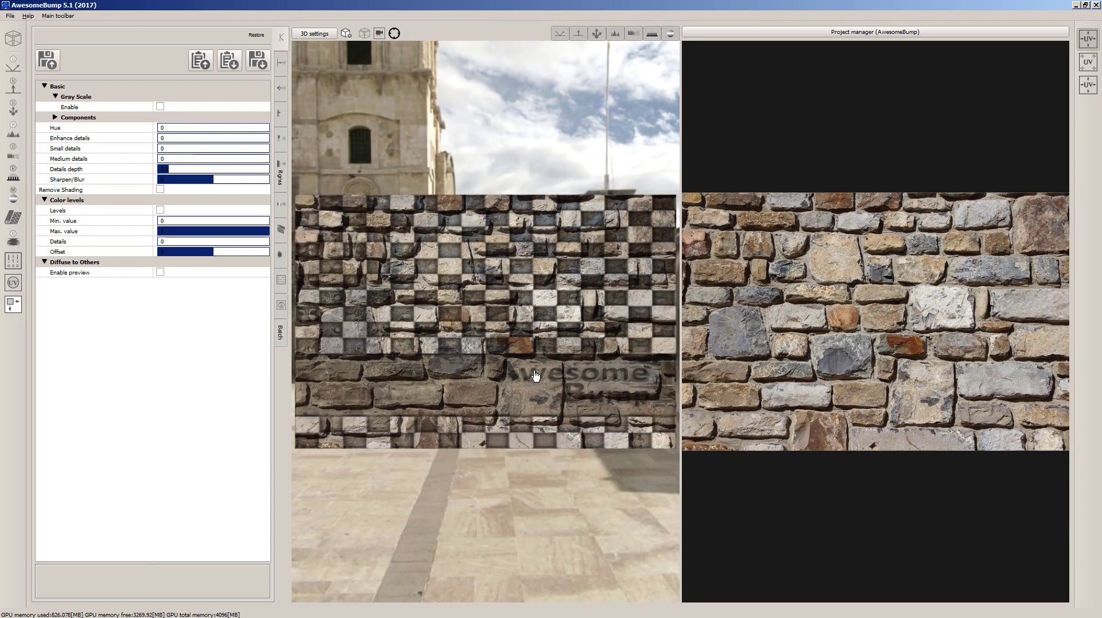
{"action": "left_click_drag", "start_coordinate": [499, 374], "coordinate": [499, 334]}
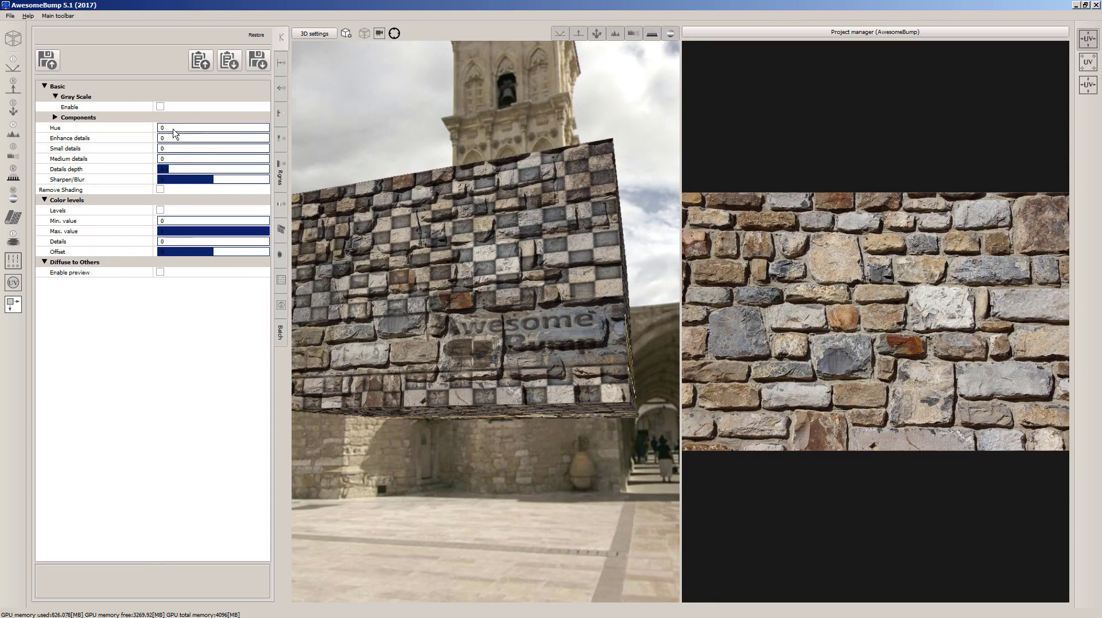
Step: Try a blue-purple hue shift, grayscale and deeper details, then restore the natural stone colours
{"action": "left_click", "coordinate": [199, 128]}
{"action": "left_click_drag", "start_coordinate": [199, 128], "coordinate": [112, 145]}
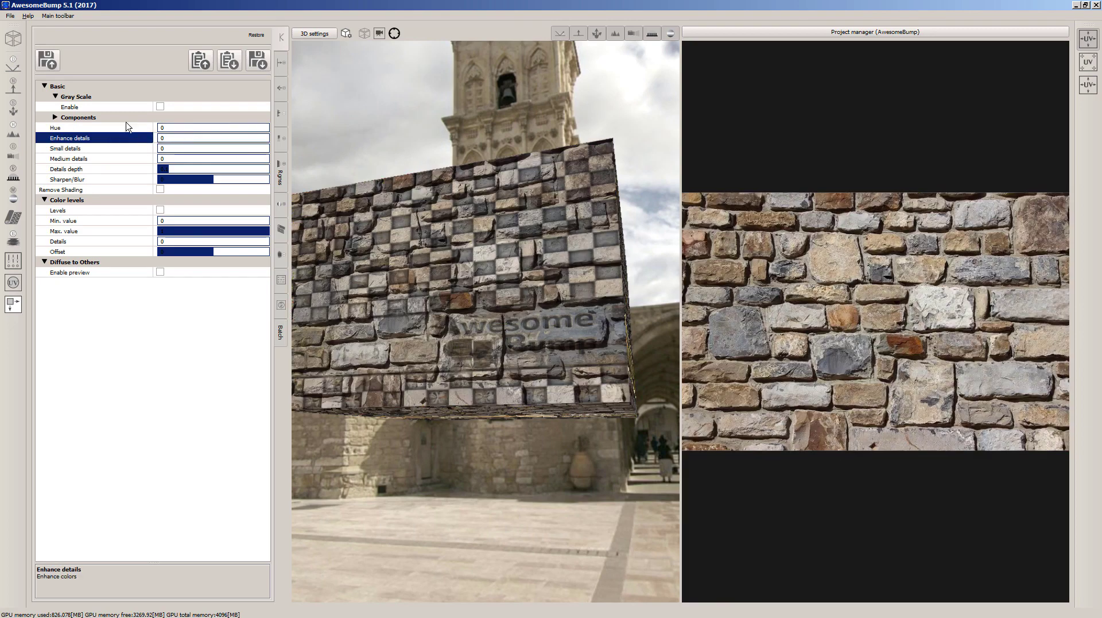
{"action": "left_click", "coordinate": [159, 108]}
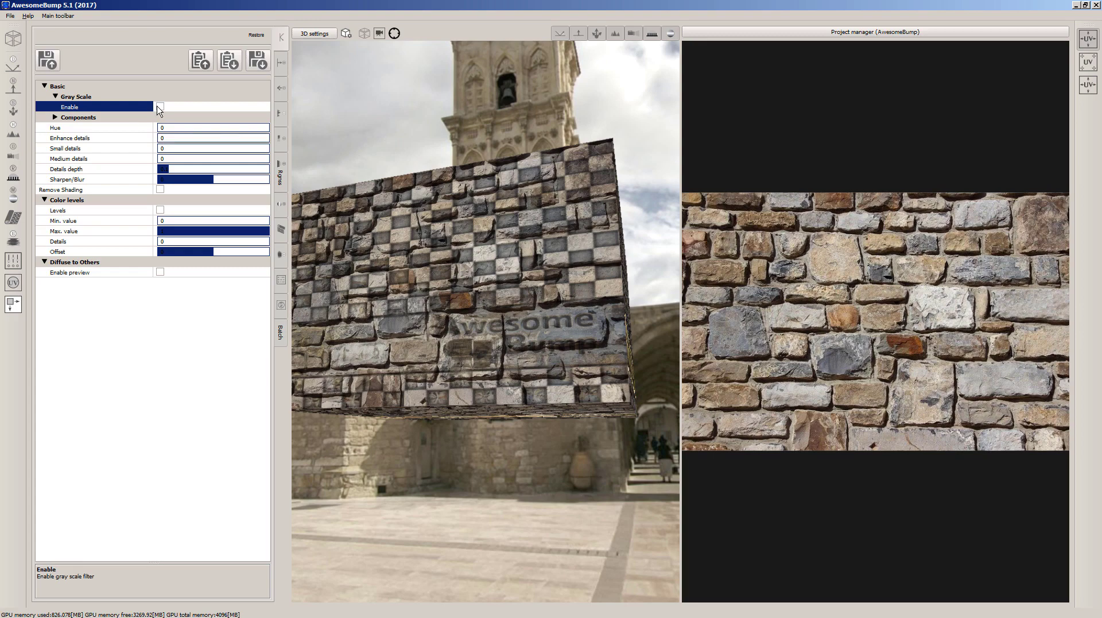
{"action": "left_click", "coordinate": [160, 107]}
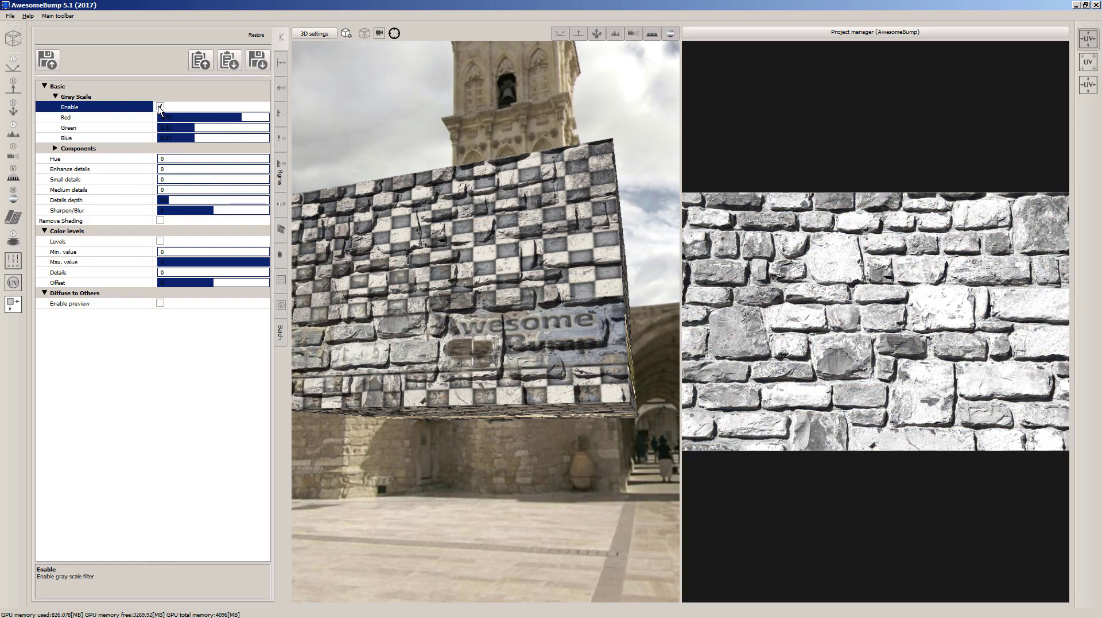
{"action": "left_click", "coordinate": [160, 108]}
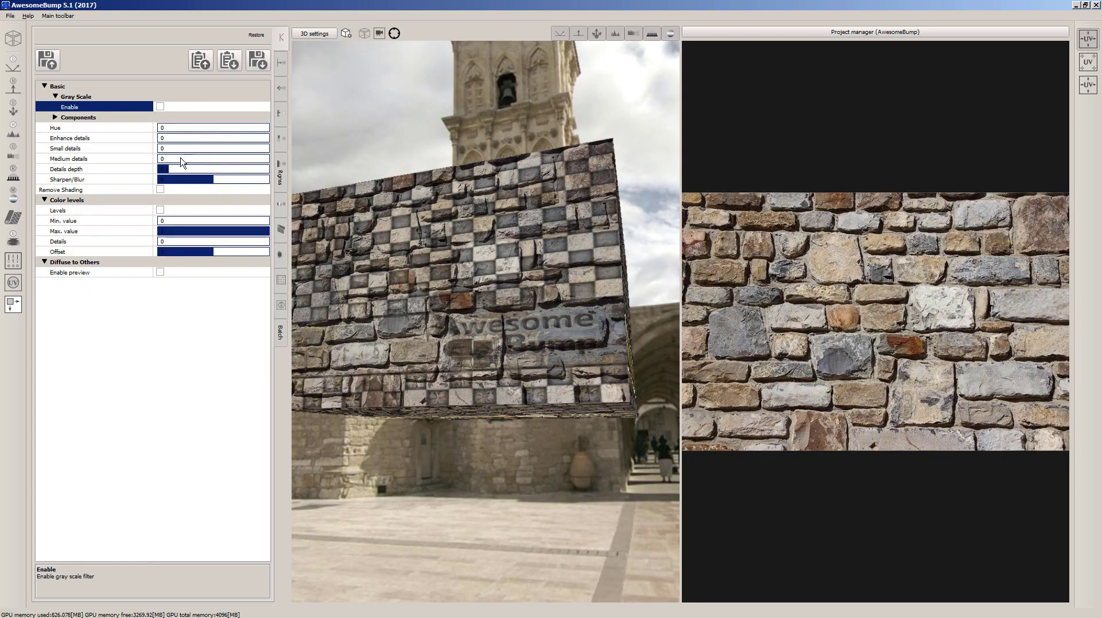
{"action": "mouse_move", "coordinate": [174, 173]}
{"action": "left_mouse_down"}
{"action": "mouse_move", "coordinate": [224, 174]}
{"action": "mouse_move", "coordinate": [170, 175]}
{"action": "left_mouse_up"}
Step: Toggle Remove Shading and Levels back off, then enable the Diffuse to Others preview
{"action": "left_click", "coordinate": [161, 189]}
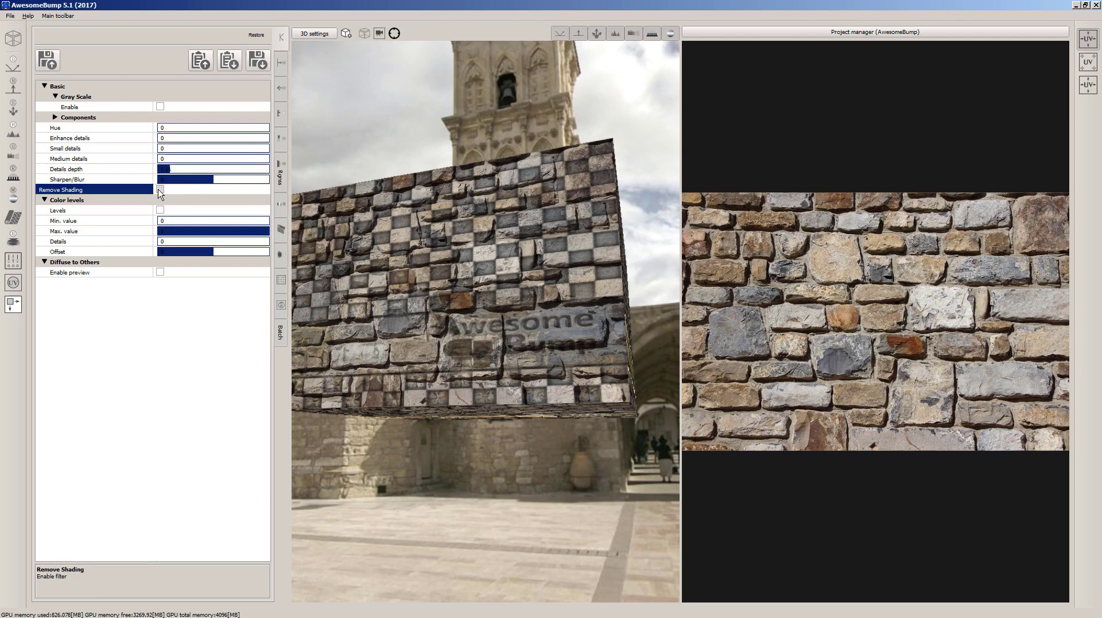
{"action": "left_click", "coordinate": [161, 189]}
{"action": "left_click", "coordinate": [162, 212]}
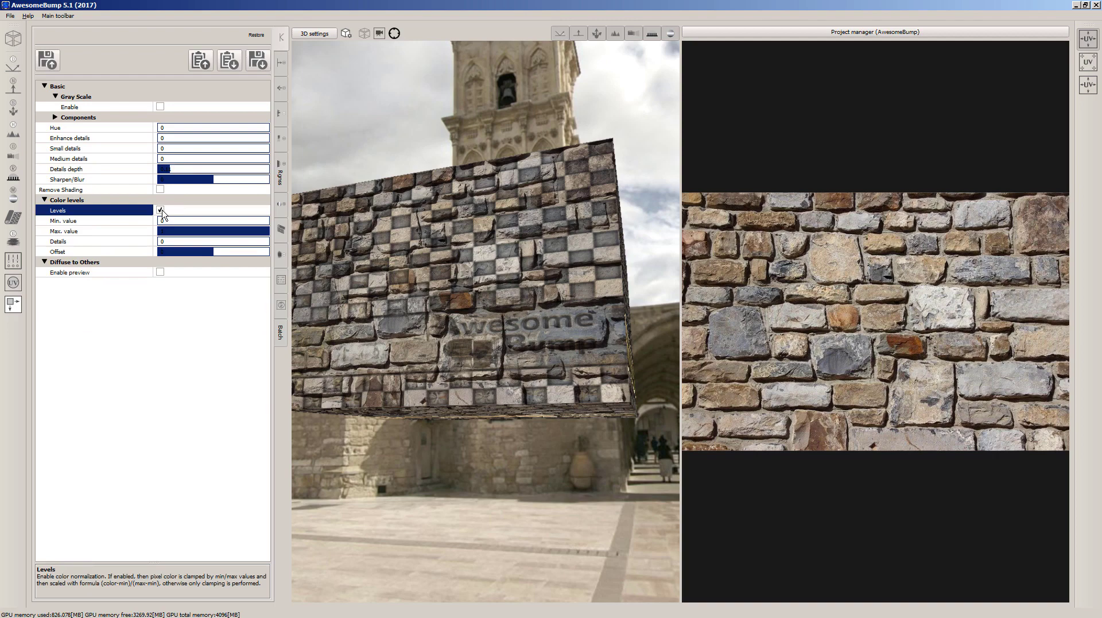
{"action": "left_click", "coordinate": [162, 211]}
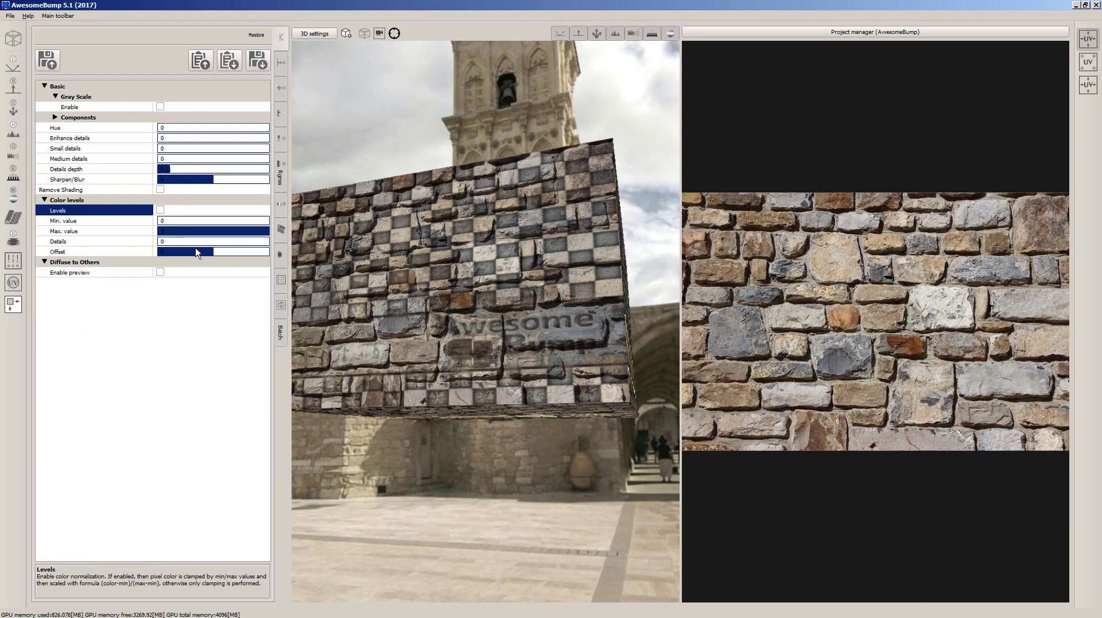
{"action": "left_click", "coordinate": [161, 272]}
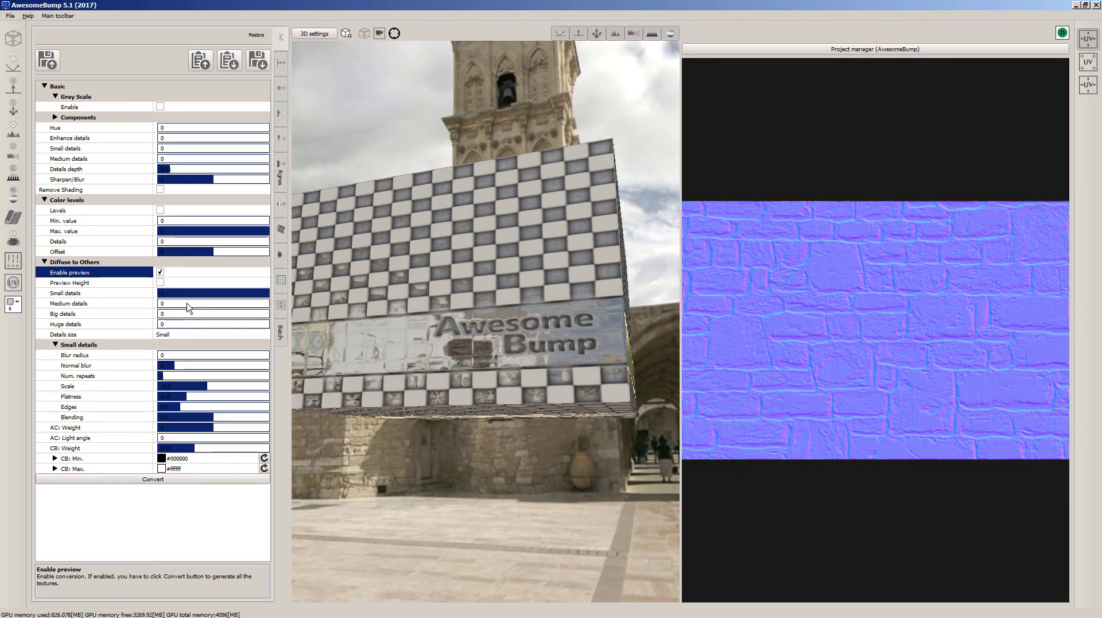
Step: Set medium details to about half, adjust blur radius, normal scale to about -4.4, and flatness
{"action": "left_click_drag", "start_coordinate": [170, 304], "coordinate": [275, 307]}
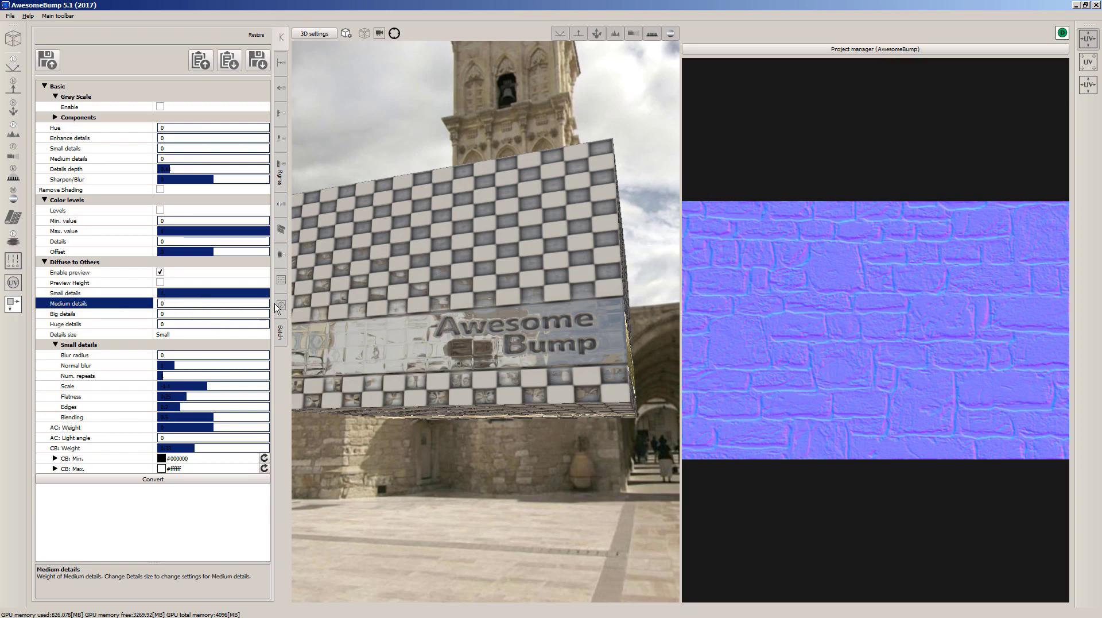
{"action": "left_click_drag", "start_coordinate": [167, 304], "coordinate": [200, 332]}
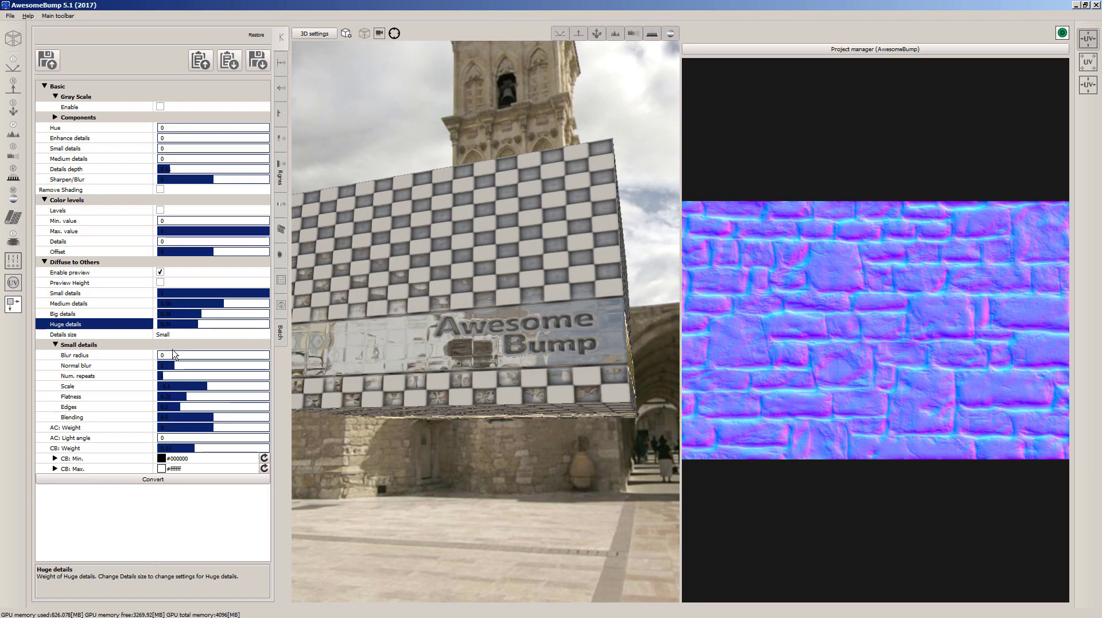
{"action": "left_click_drag", "start_coordinate": [175, 357], "coordinate": [154, 388]}
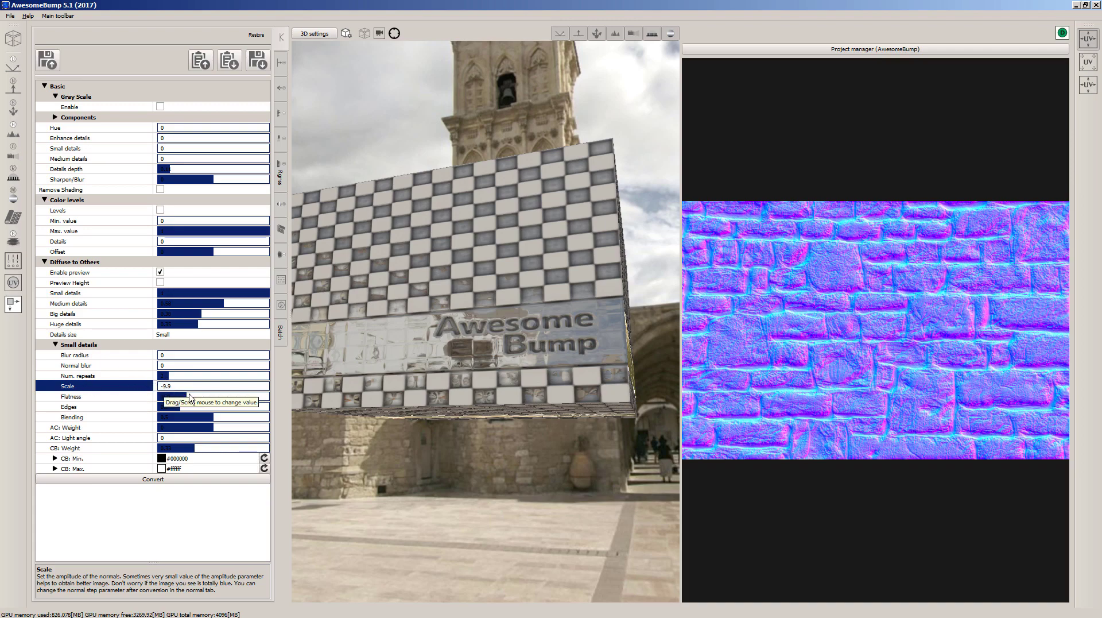
{"action": "mouse_move", "coordinate": [178, 392]}
{"action": "left_mouse_down"}
{"action": "mouse_move", "coordinate": [191, 390]}
{"action": "mouse_move", "coordinate": [178, 388]}
{"action": "left_mouse_up"}
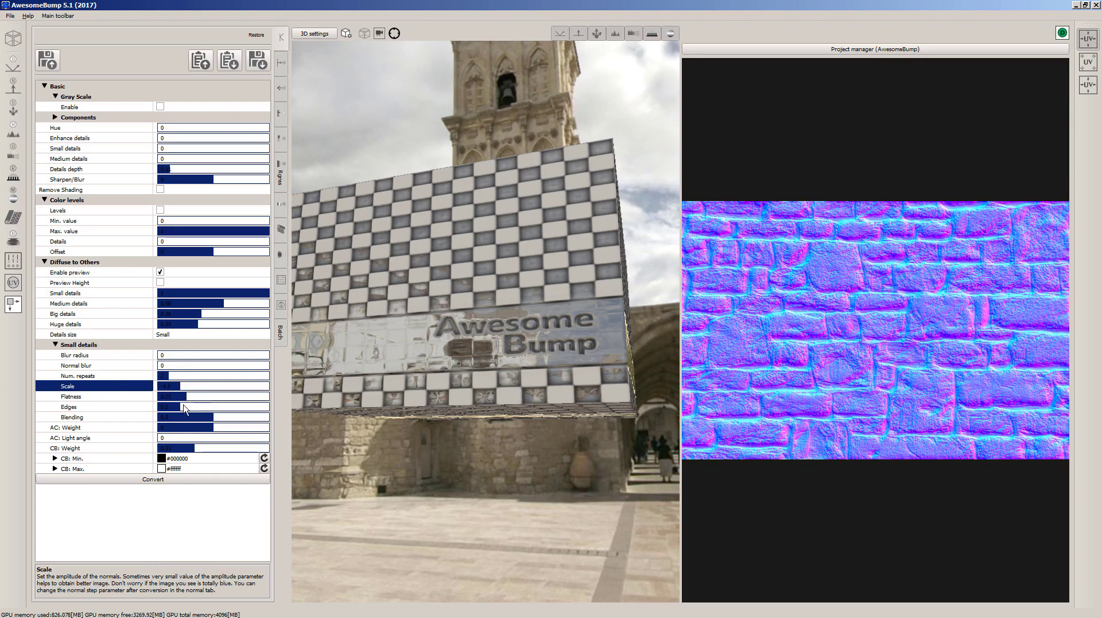
{"action": "mouse_move", "coordinate": [181, 398]}
{"action": "left_mouse_down"}
{"action": "mouse_move", "coordinate": [201, 398]}
{"action": "mouse_move", "coordinate": [188, 401]}
{"action": "left_mouse_up"}
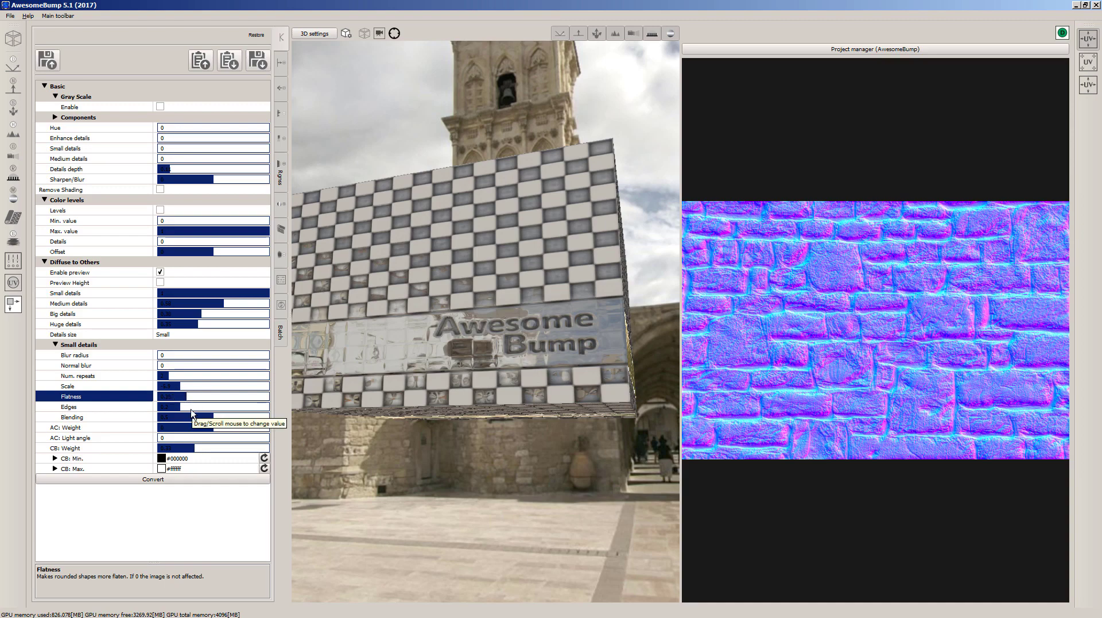
Step: Convert the stone photo into all maps and review the Normal, Specular, Height, Occlusion, Roughness and Material tabs
{"action": "left_click", "coordinate": [173, 485]}
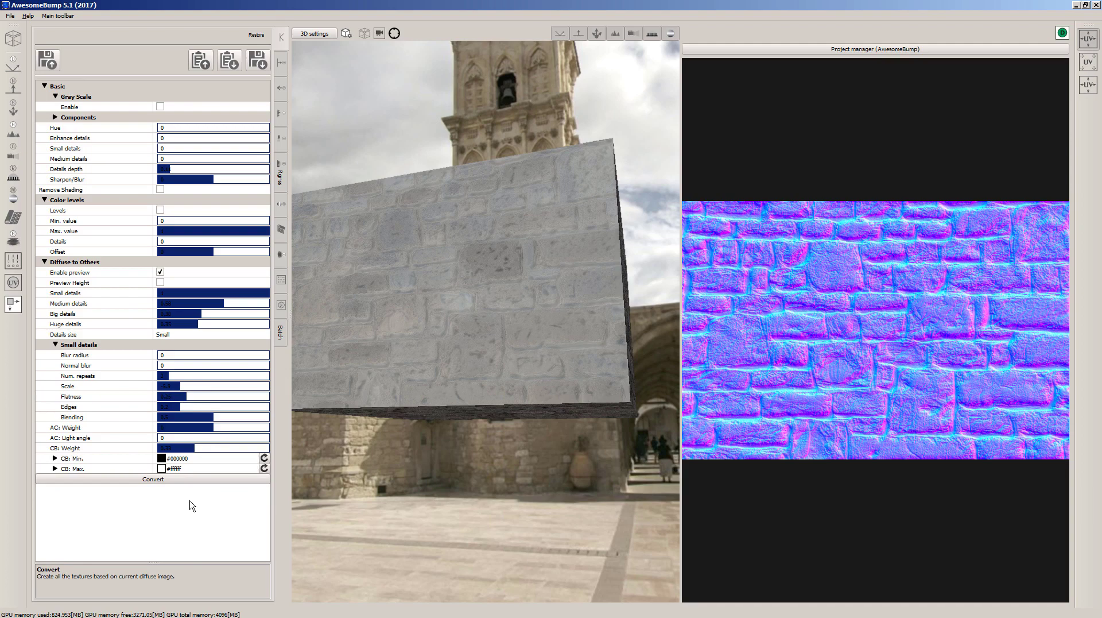
{"action": "left_click_drag", "start_coordinate": [499, 253], "coordinate": [618, 348]}
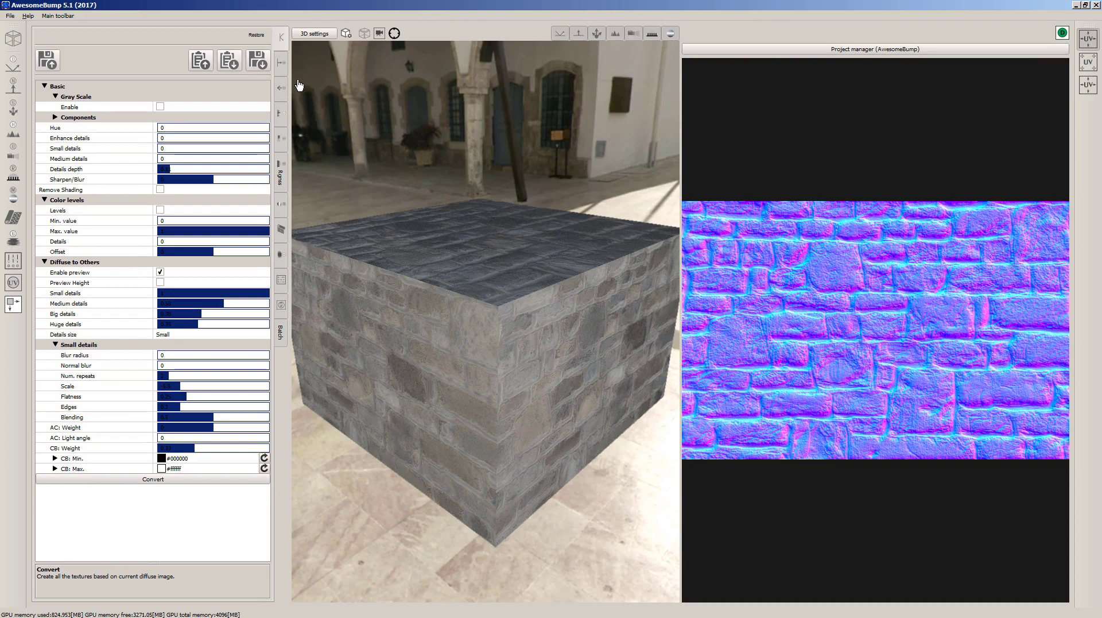
{"action": "left_click", "coordinate": [282, 62]}
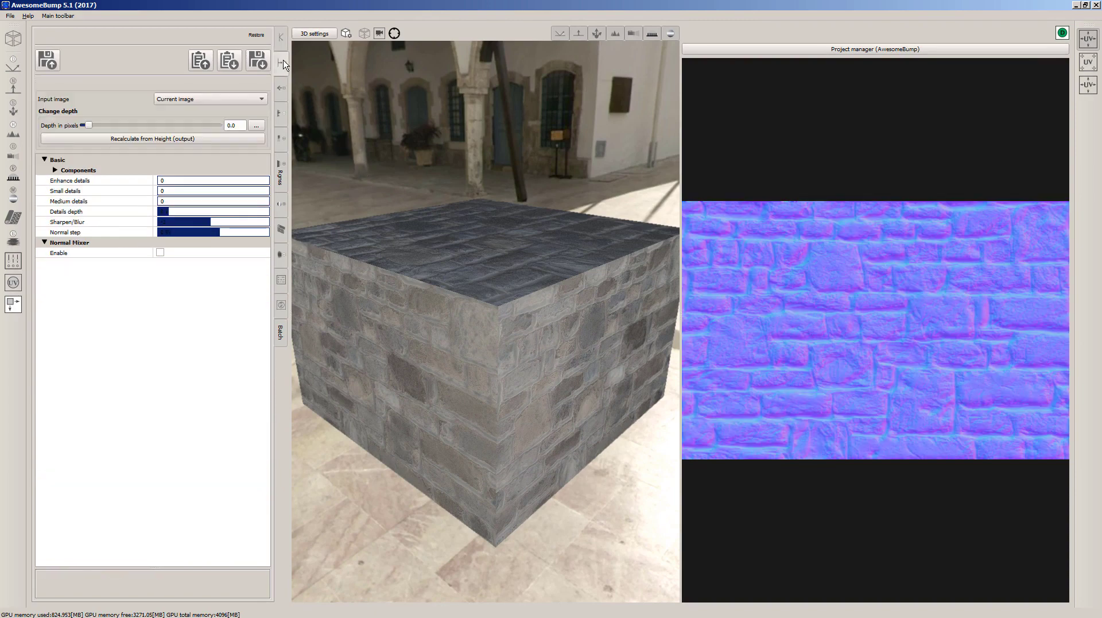
{"action": "left_click", "coordinate": [282, 89]}
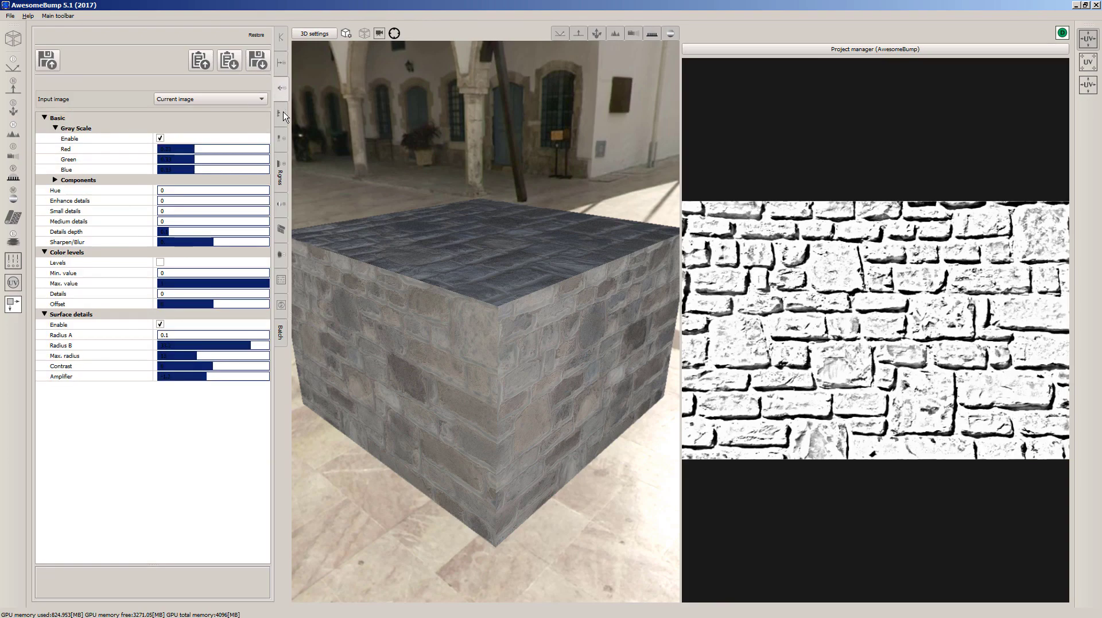
{"action": "left_click", "coordinate": [283, 115]}
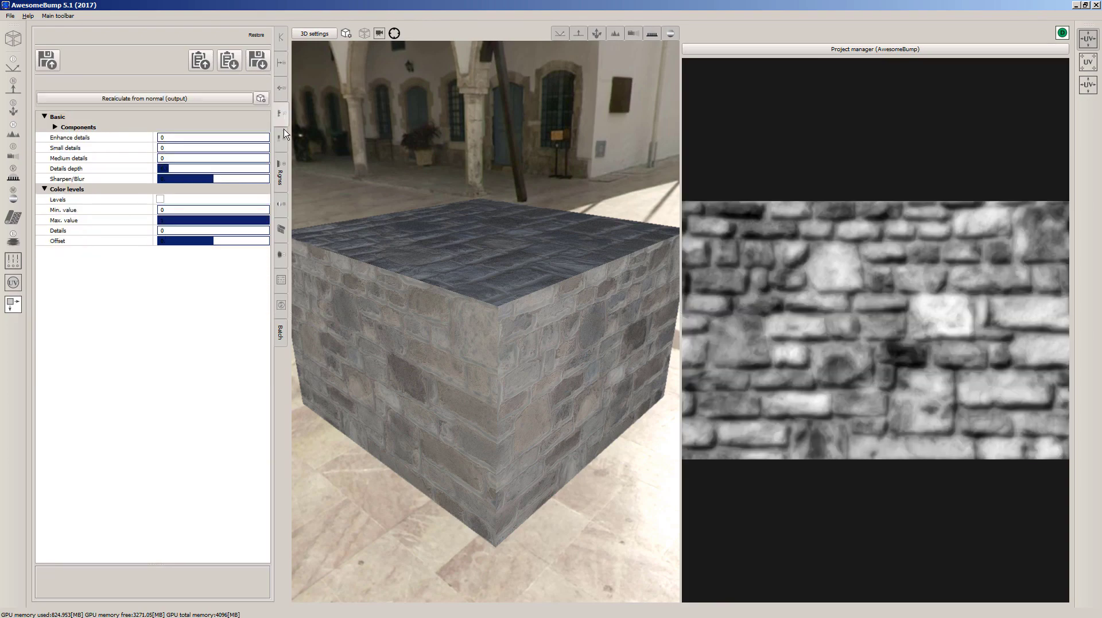
{"action": "left_click", "coordinate": [281, 139]}
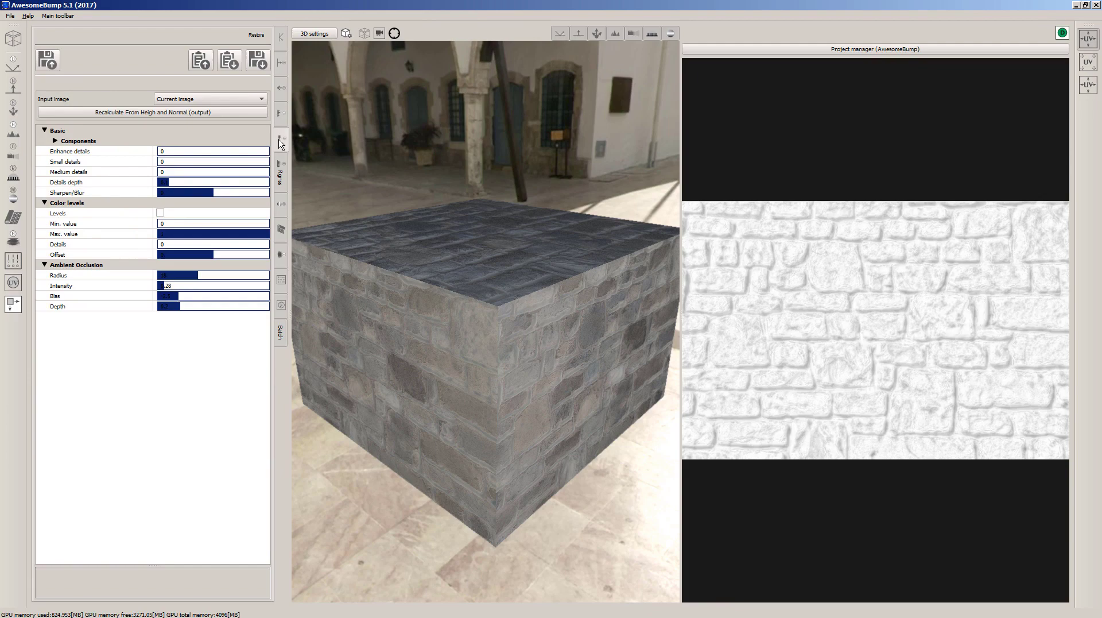
{"action": "left_click", "coordinate": [281, 167]}
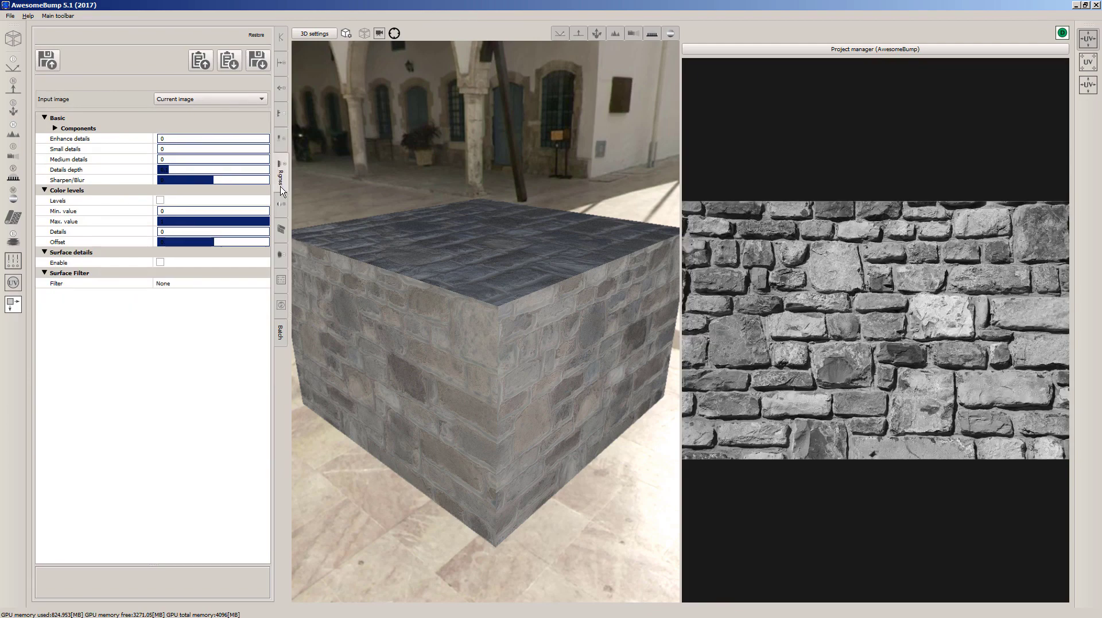
{"action": "left_click", "coordinate": [282, 205]}
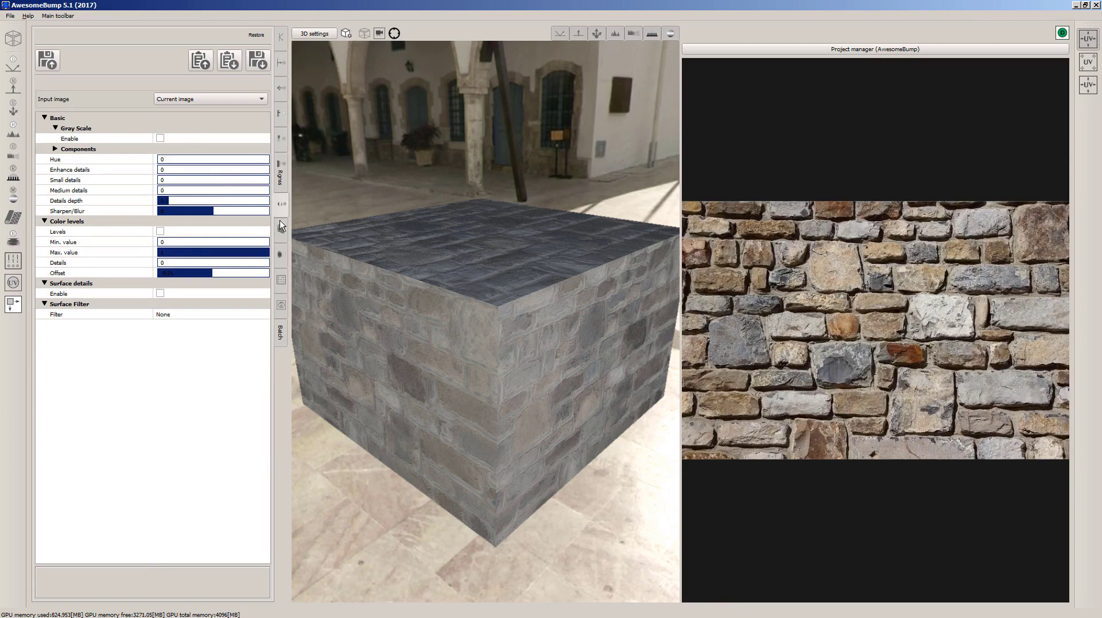
{"action": "left_click", "coordinate": [282, 231]}
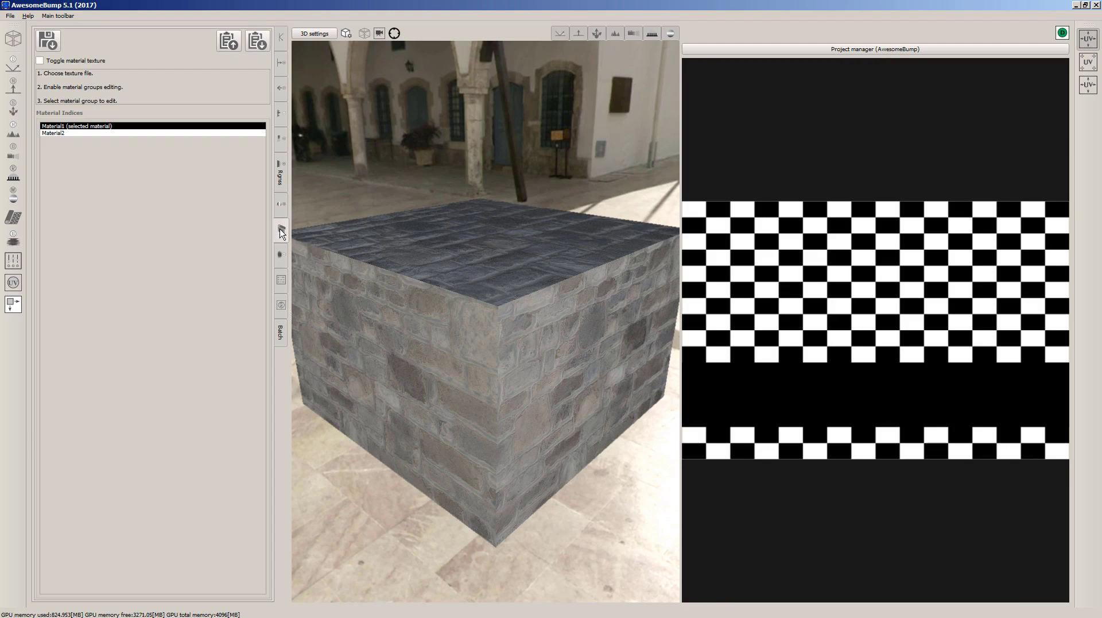
{"action": "left_click", "coordinate": [282, 37]}
Step: Save the normal map as a PNG, extending its file name to mark it as normal
{"action": "left_click", "coordinate": [283, 69]}
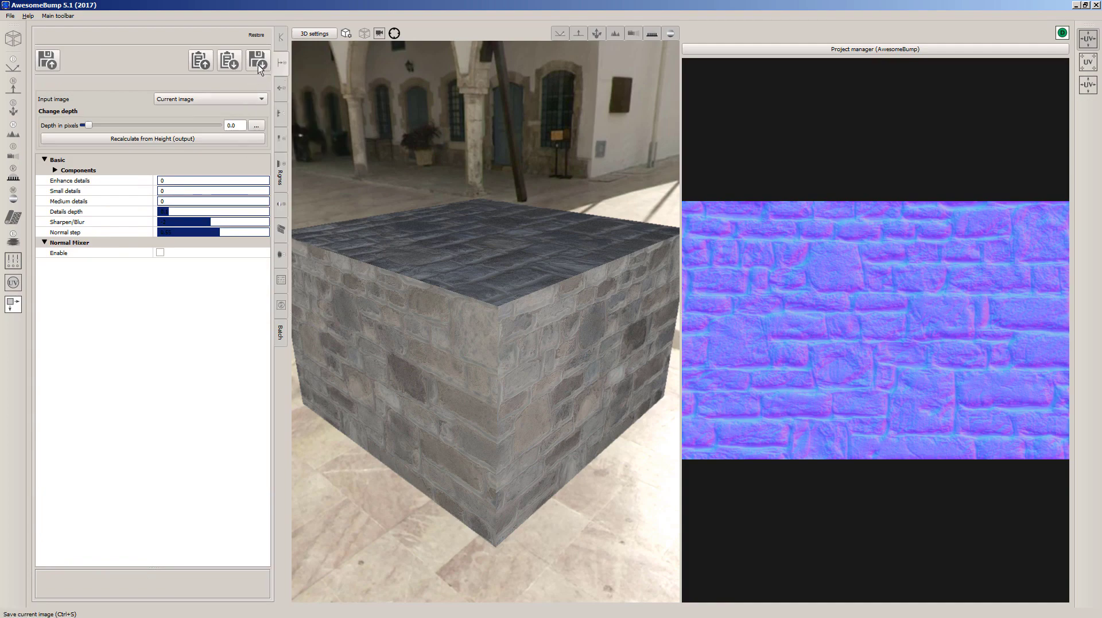
{"action": "left_click", "coordinate": [262, 61]}
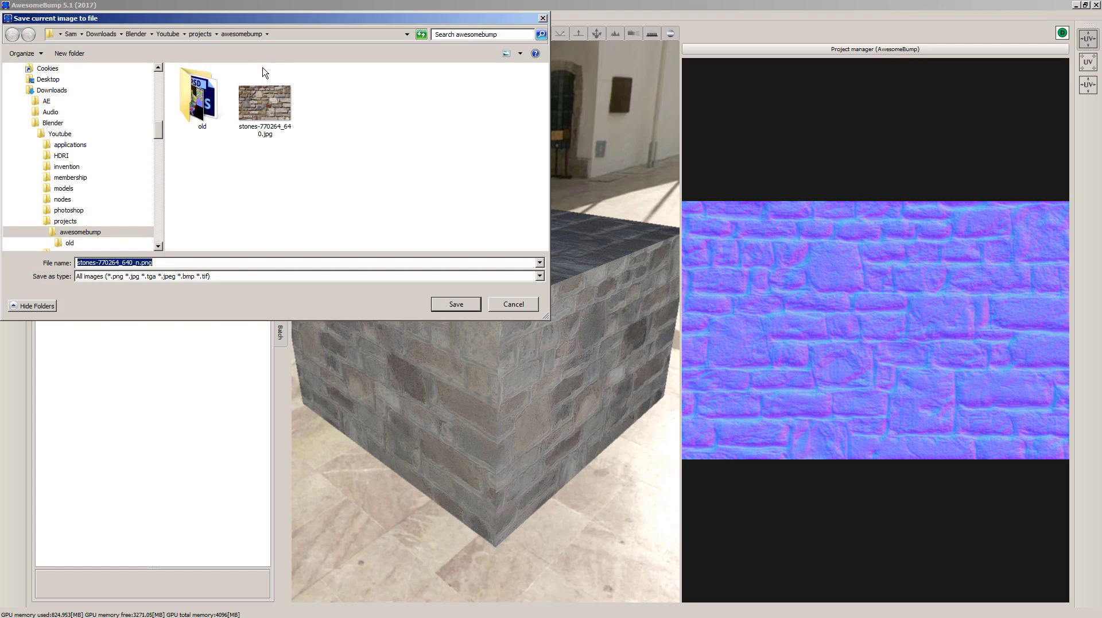
{"action": "left_click", "coordinate": [135, 263]}
{"action": "type", "text": "ormal"}
{"action": "left_click", "coordinate": [456, 304]}
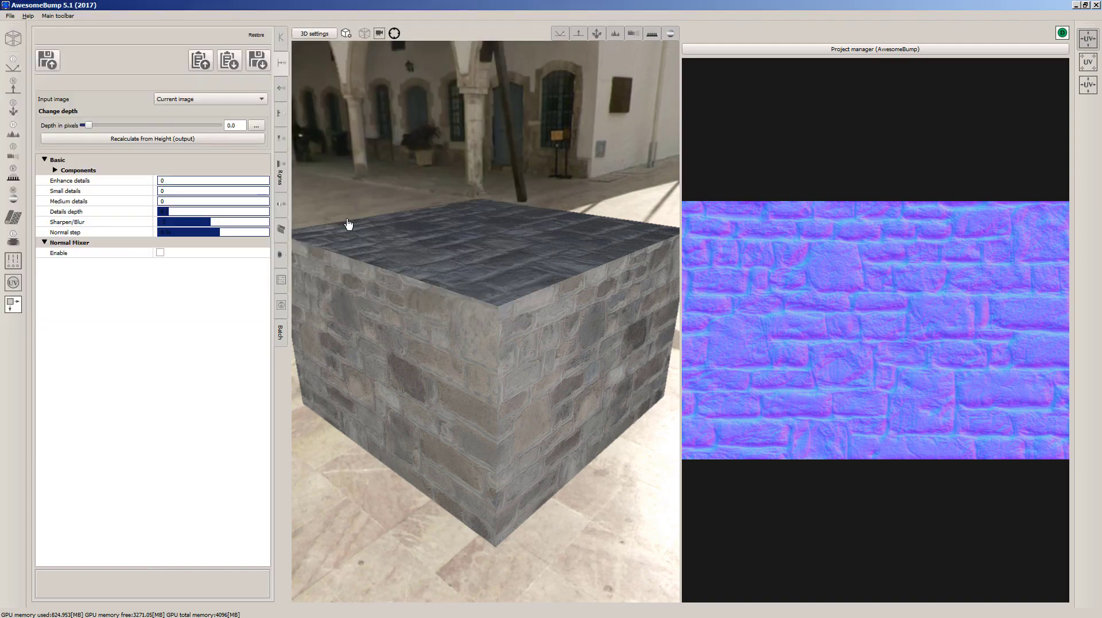
Step: Save the specular map as a PNG, extending its file name to 'specular'
{"action": "left_click", "coordinate": [281, 99]}
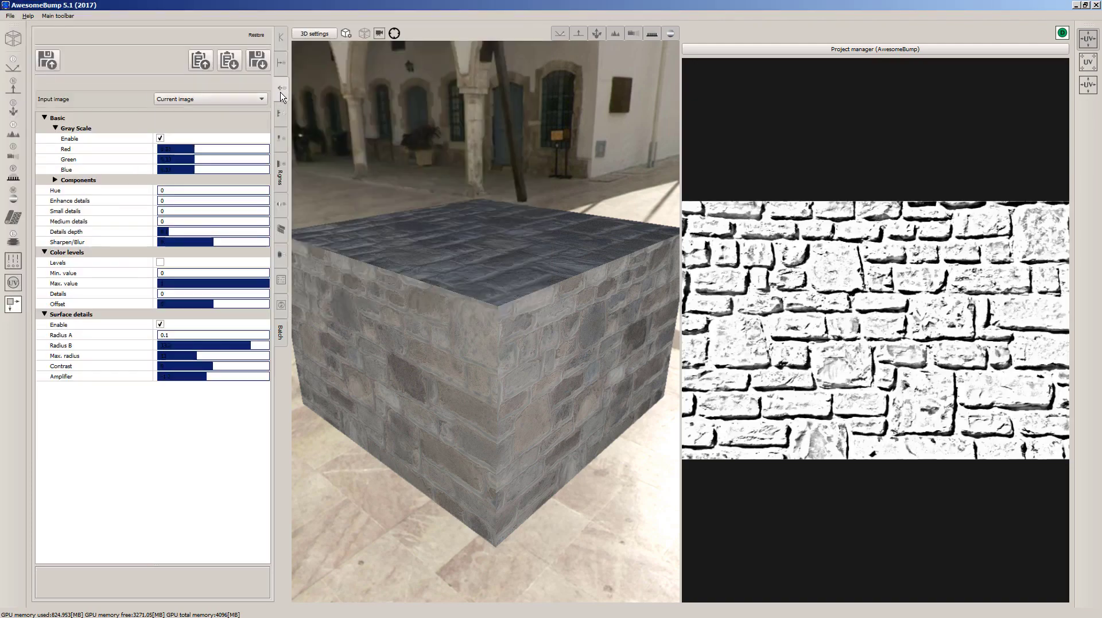
{"action": "left_click", "coordinate": [256, 64]}
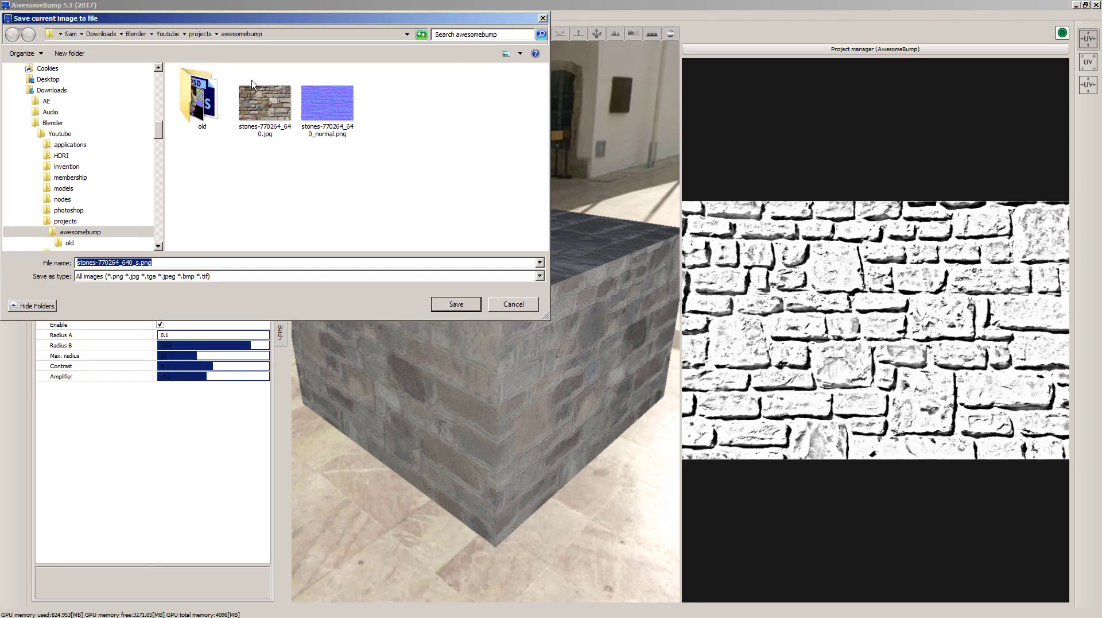
{"action": "left_click", "coordinate": [137, 263]}
{"action": "type", "text": "pecular"}
{"action": "left_click", "coordinate": [466, 308]}
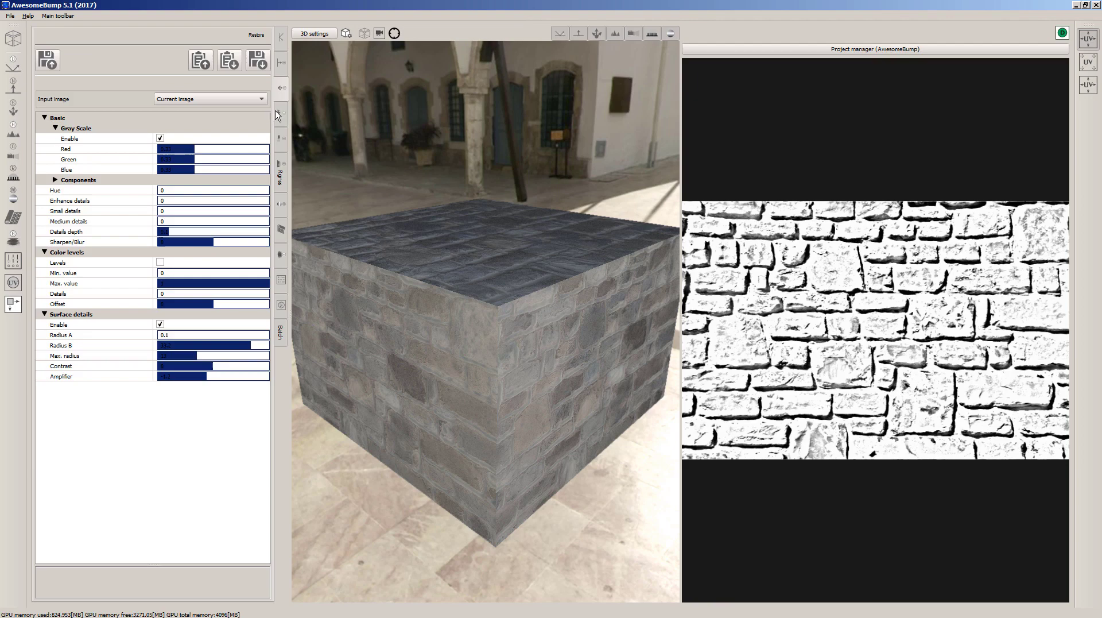
Step: Start saving the height map and edit its file name
{"action": "left_click", "coordinate": [280, 113]}
{"action": "left_click", "coordinate": [258, 59]}
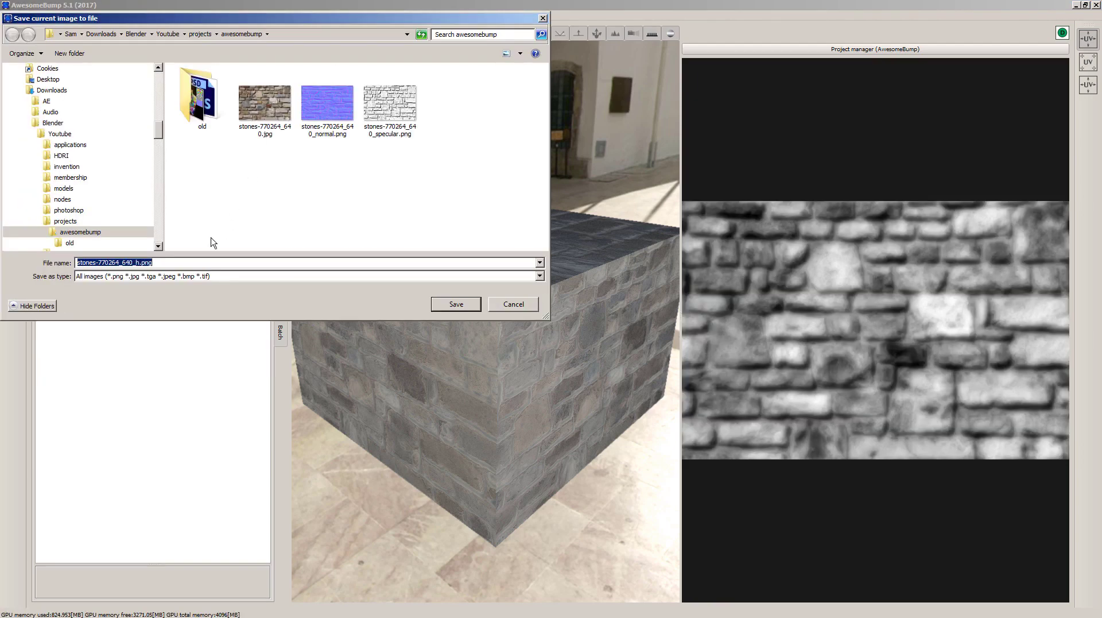
{"action": "left_click", "coordinate": [138, 262]}
Step: Finish saving the height map, then add a plane mesh to the Blender scene
{"action": "type", "text": "eight"}
{"action": "key", "text": "Return"}
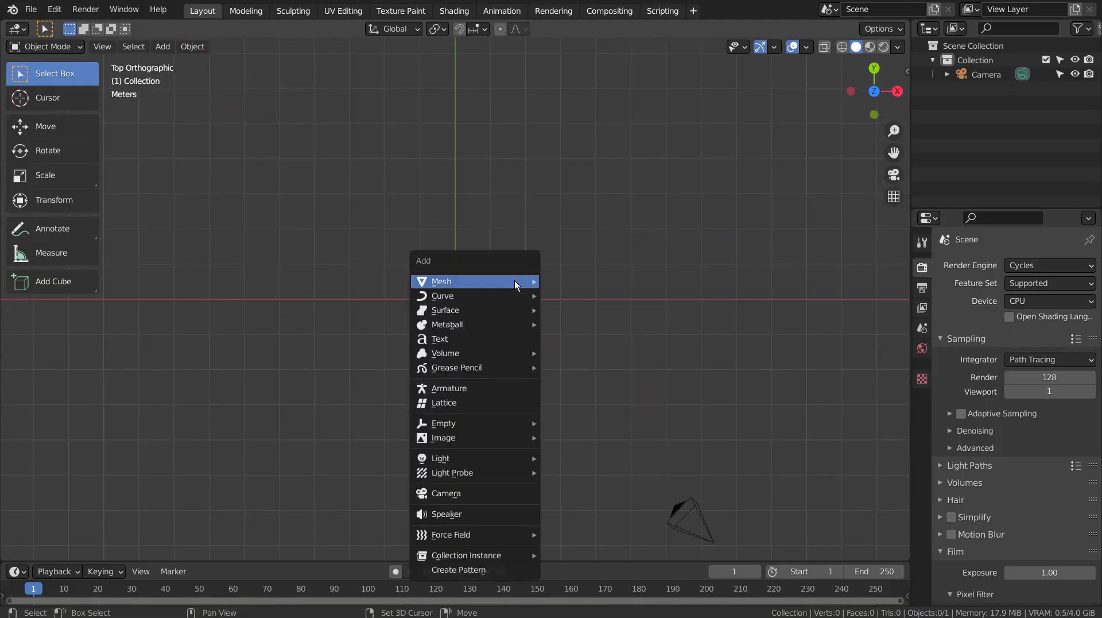
{"action": "mouse_move", "coordinate": [516, 279]}
{"action": "left_click", "coordinate": [568, 281]}
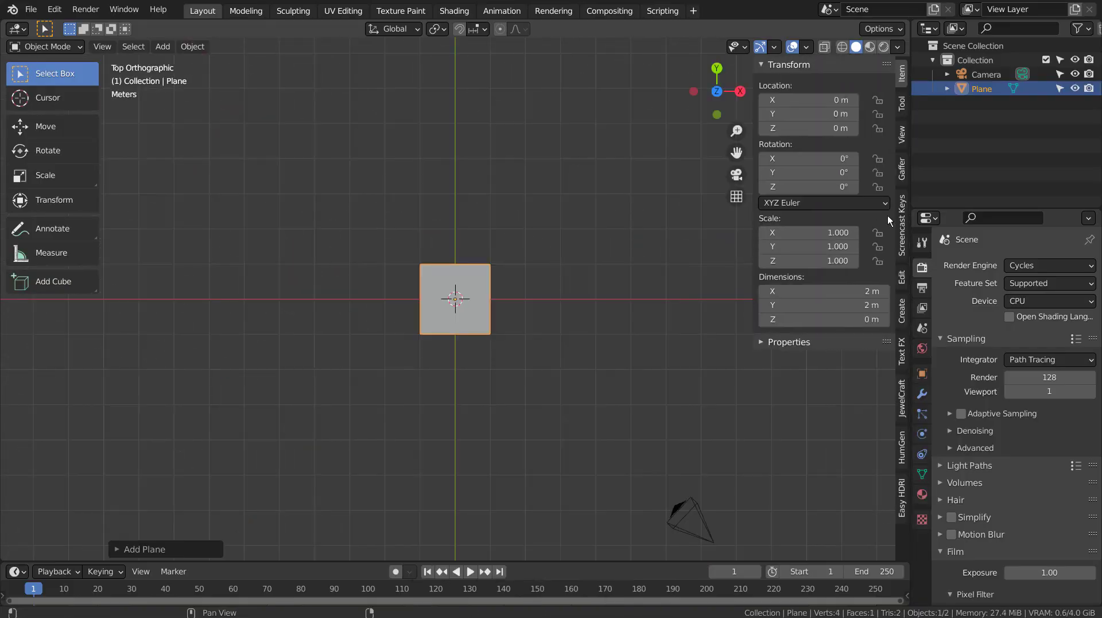
{"action": "left_click", "coordinate": [902, 207]}
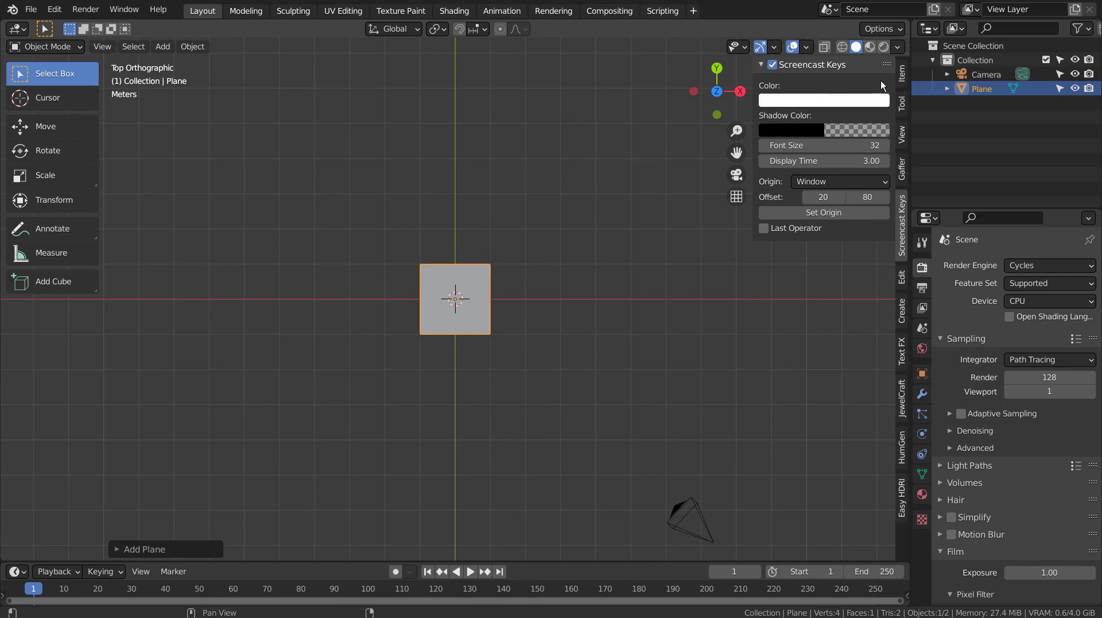
{"action": "left_click", "coordinate": [902, 74]}
Step: Scale the plane to double its length along X and view it in perspective
{"action": "key", "text": "n"}
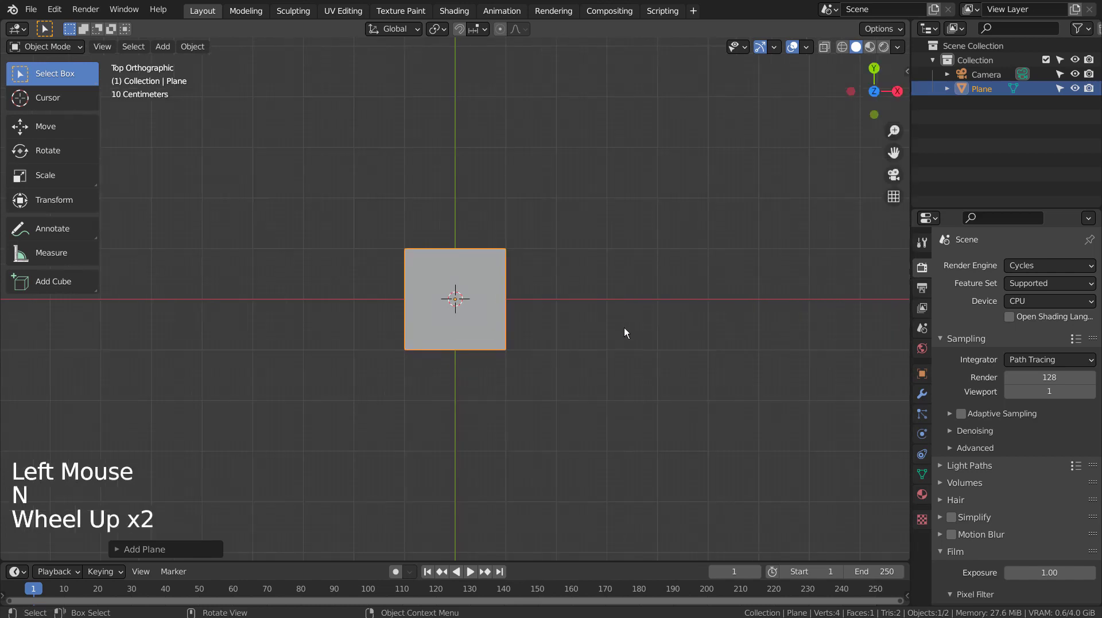
{"action": "scroll", "coordinate": [624, 327], "scroll_direction": "up", "scroll_amount": 2}
{"action": "key", "text": "s"}
{"action": "key", "text": "ctrl"}
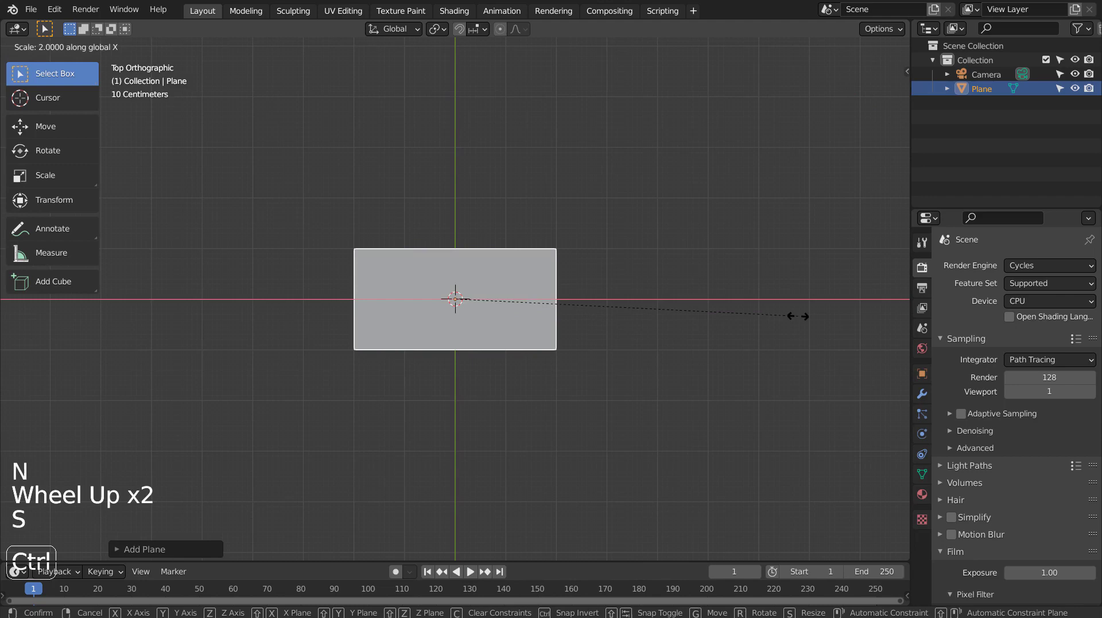
{"action": "left_click", "coordinate": [798, 316]}
{"action": "middle_click_drag", "start_coordinate": [782, 328], "coordinate": [700, 345]}
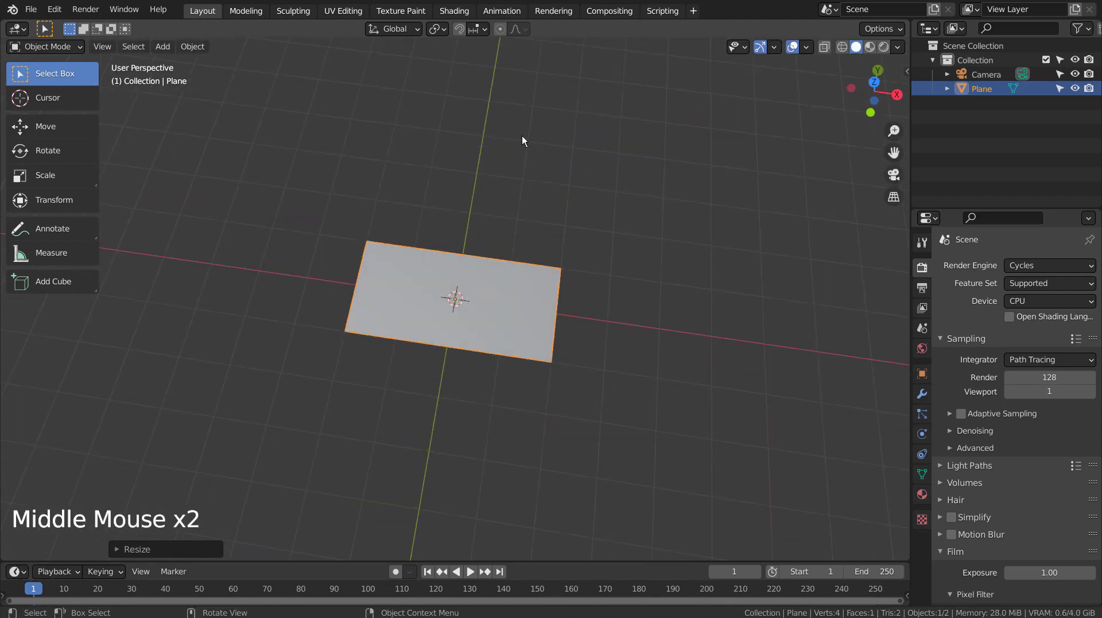
Step: Give the plane a new material and pick the height, specular and normal PNGs for Principled Texture Setup
{"action": "double_click", "coordinate": [459, 13]}
{"action": "left_click", "coordinate": [569, 362]}
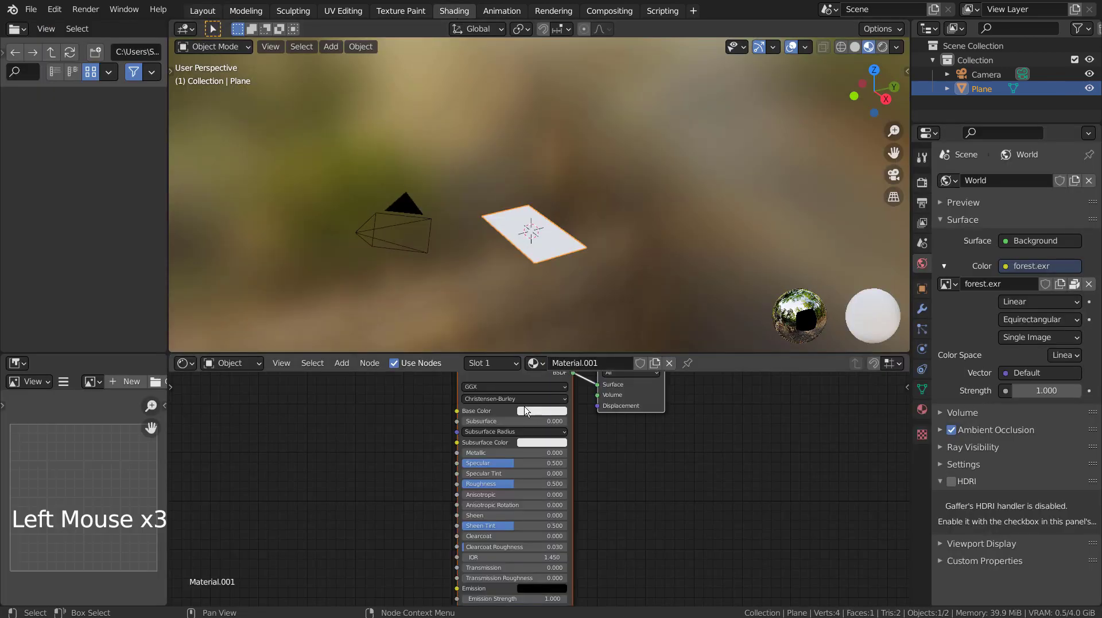
{"action": "left_click", "coordinate": [499, 415]}
{"action": "key", "text": "ctrl+shift+t"}
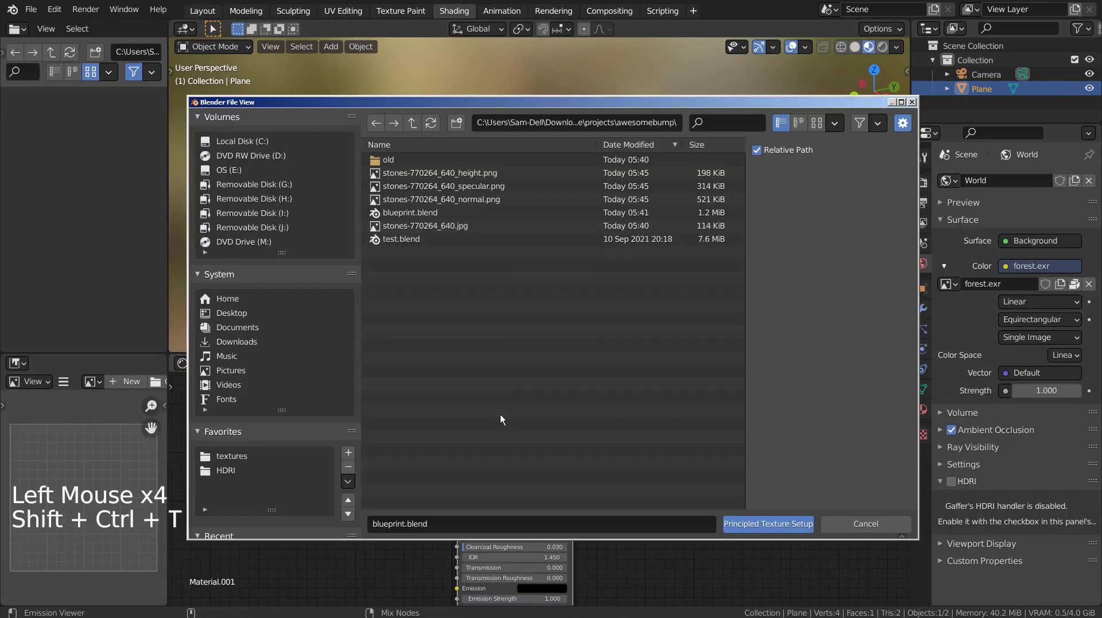
{"action": "left_click_drag", "start_coordinate": [475, 175], "coordinate": [485, 202]}
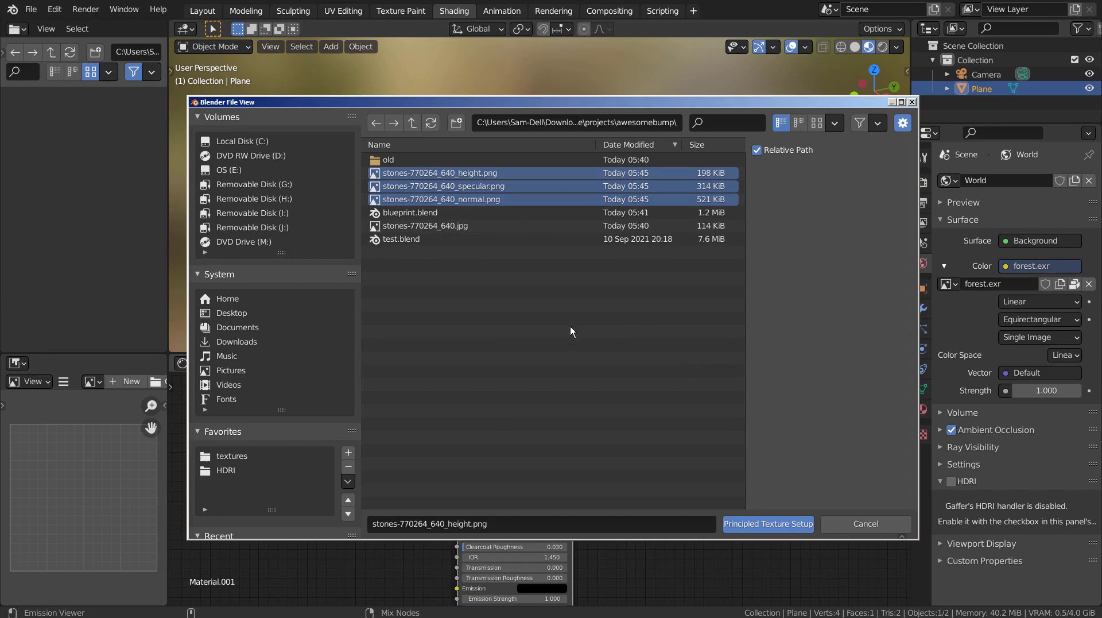
Step: Wire the chosen maps into the shader and frame the Normal Map and Principled BSDF nodes
{"action": "left_click", "coordinate": [791, 519]}
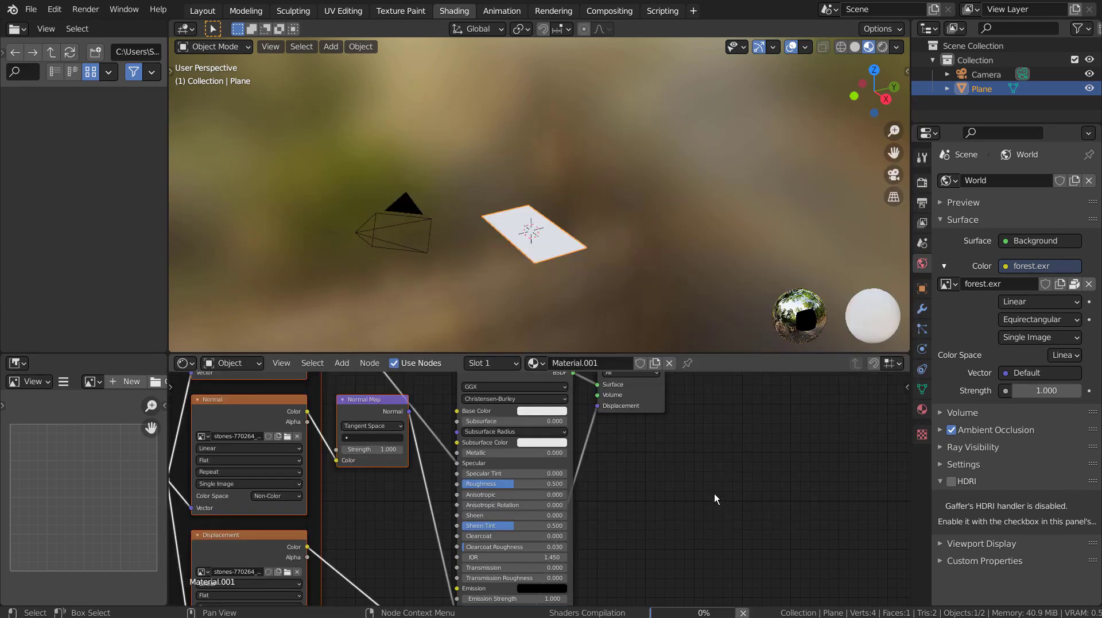
{"action": "scroll", "coordinate": [696, 465], "scroll_direction": "down", "scroll_amount": 11}
{"action": "middle_click_drag", "start_coordinate": [635, 436], "coordinate": [540, 402], "text": "shift"}
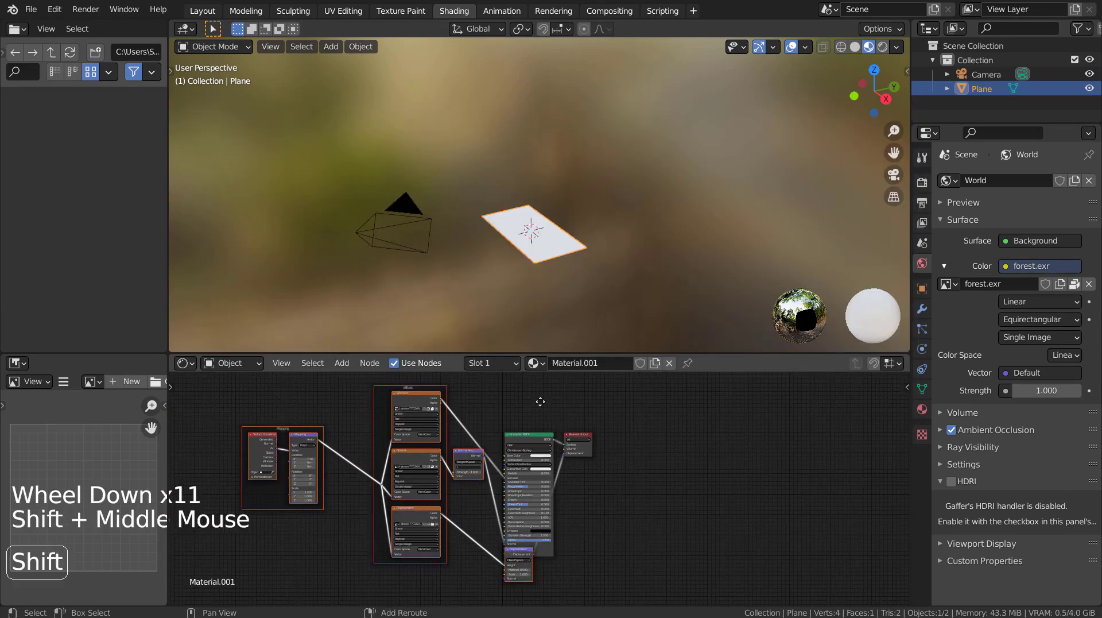
{"action": "scroll", "coordinate": [591, 399], "scroll_direction": "up", "scroll_amount": 14}
{"action": "middle_click_drag", "start_coordinate": [505, 482], "coordinate": [554, 573], "text": "shift"}
{"action": "scroll", "coordinate": [526, 475], "scroll_direction": "up", "scroll_amount": 8}
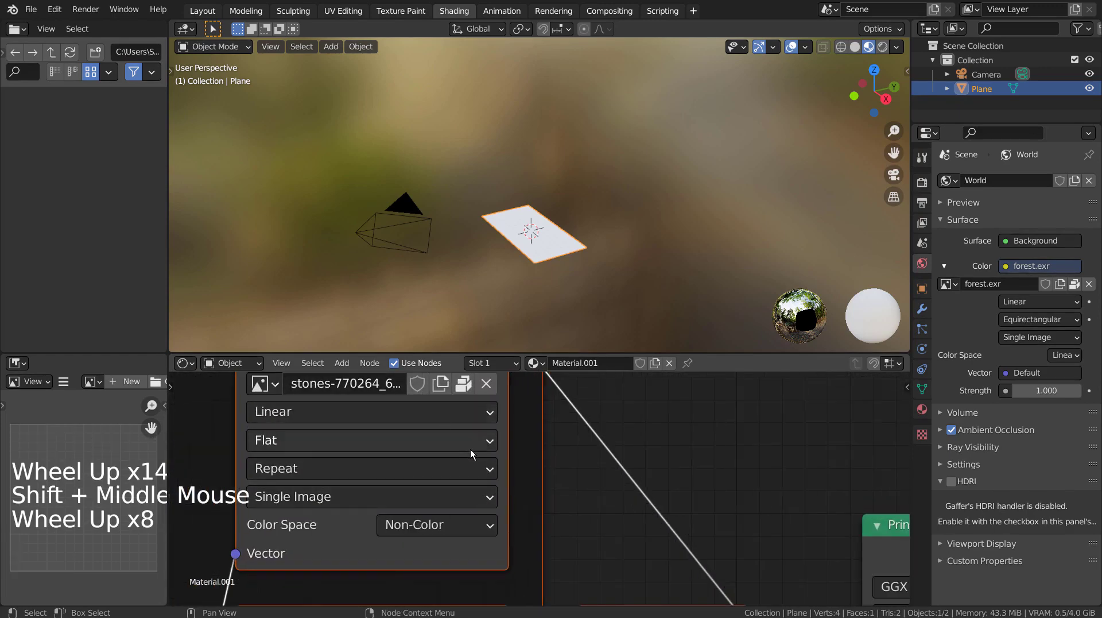
{"action": "scroll", "coordinate": [471, 449], "scroll_direction": "down", "scroll_amount": 9}
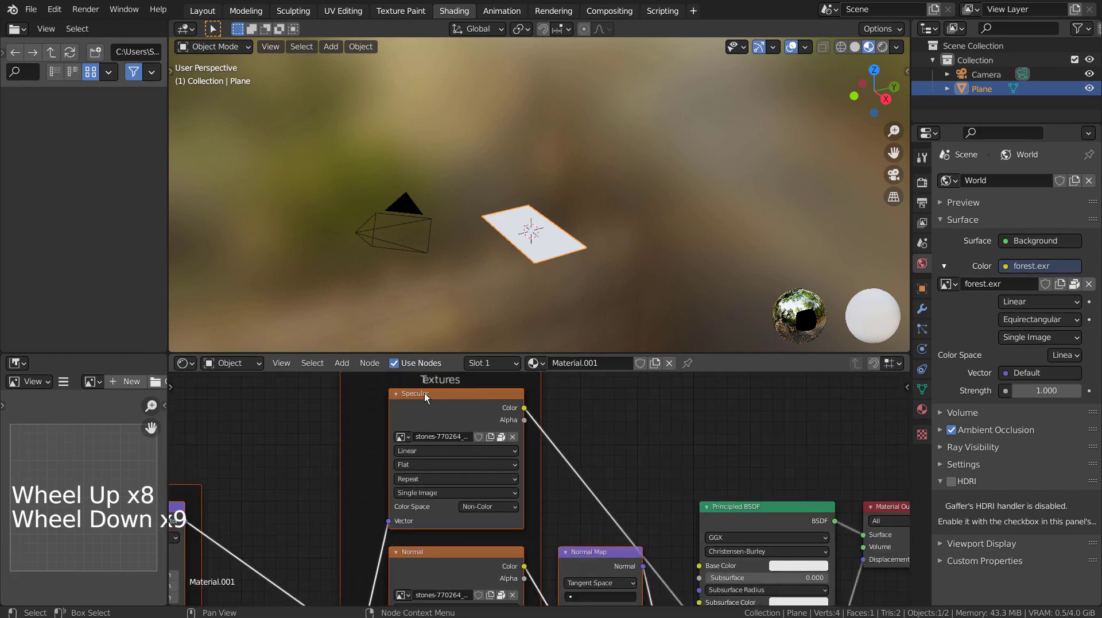
{"action": "middle_click_drag", "start_coordinate": [493, 474], "coordinate": [581, 515], "text": "shift"}
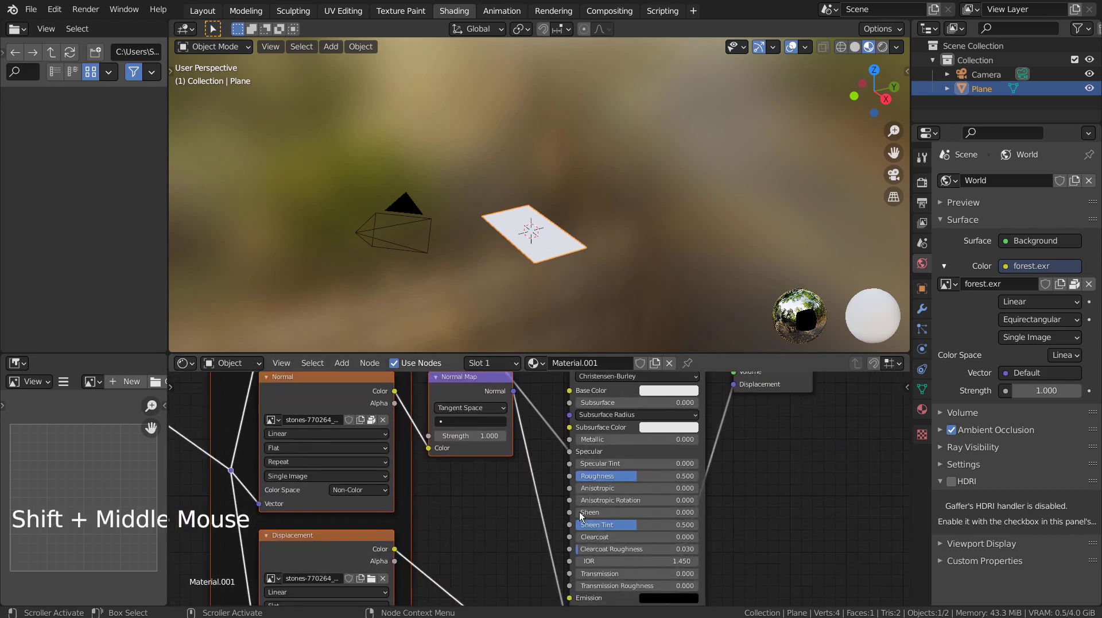
Step: Maximize the node editor and inspect the Displacement, Principled BSDF, texture nodes and Textures frame
{"action": "key", "text": "ctrl+space"}
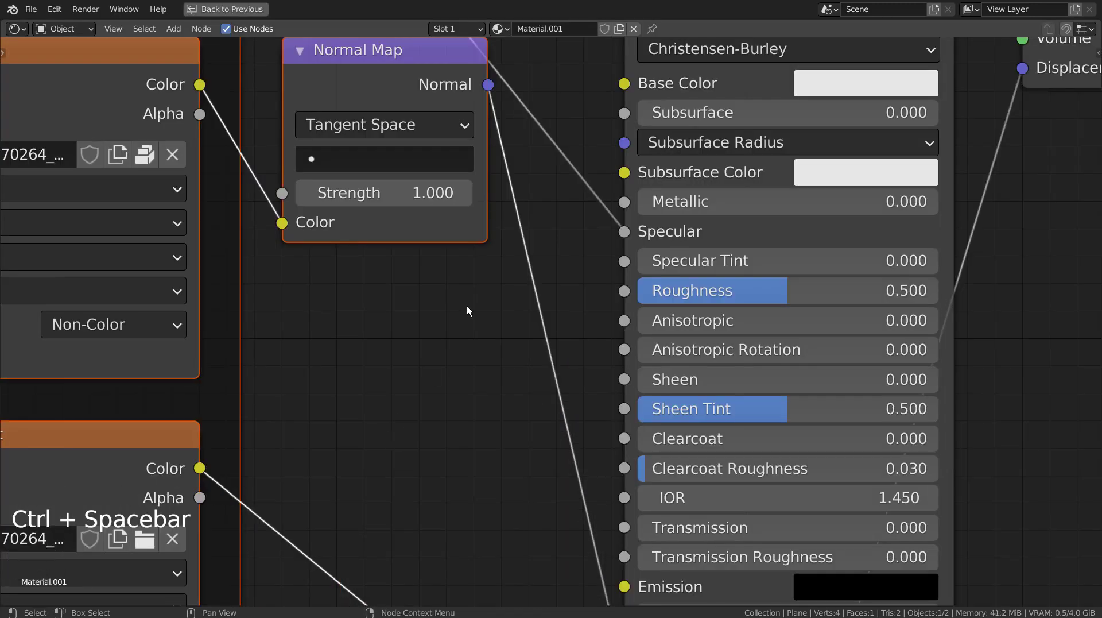
{"action": "scroll", "coordinate": [466, 305], "scroll_direction": "down", "scroll_amount": 5}
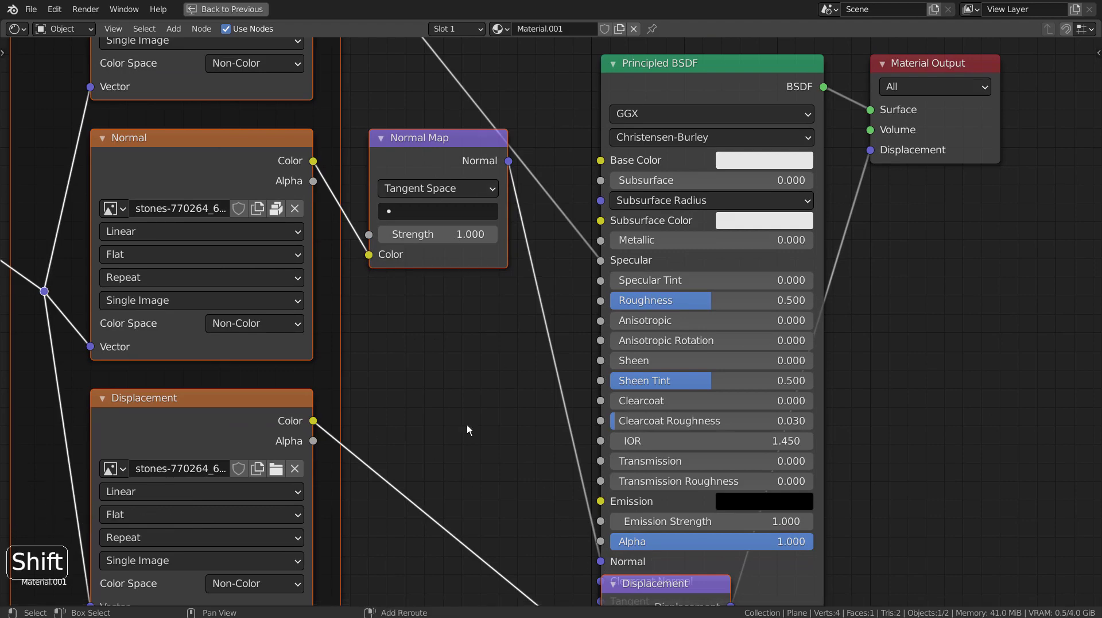
{"action": "middle_click_drag", "start_coordinate": [467, 425], "coordinate": [387, 154], "text": "shift"}
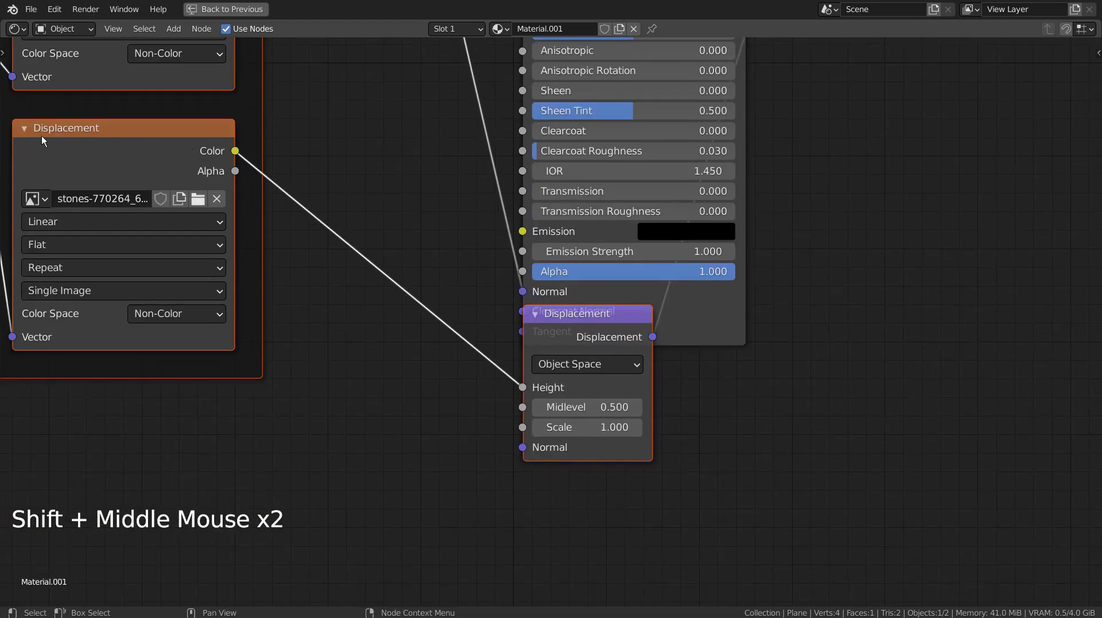
{"action": "middle_click_drag", "start_coordinate": [861, 202], "coordinate": [494, 552], "text": "shift"}
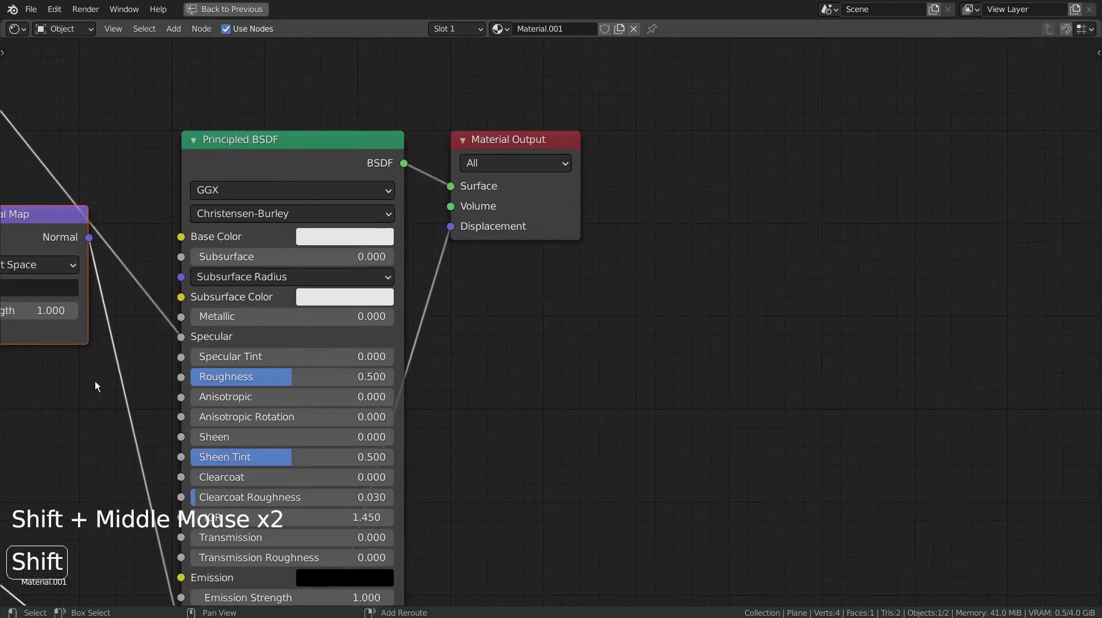
{"action": "middle_click_drag", "start_coordinate": [95, 381], "coordinate": [635, 453], "text": "shift"}
{"action": "middle_click_drag", "start_coordinate": [662, 171], "coordinate": [709, 226], "text": "shift"}
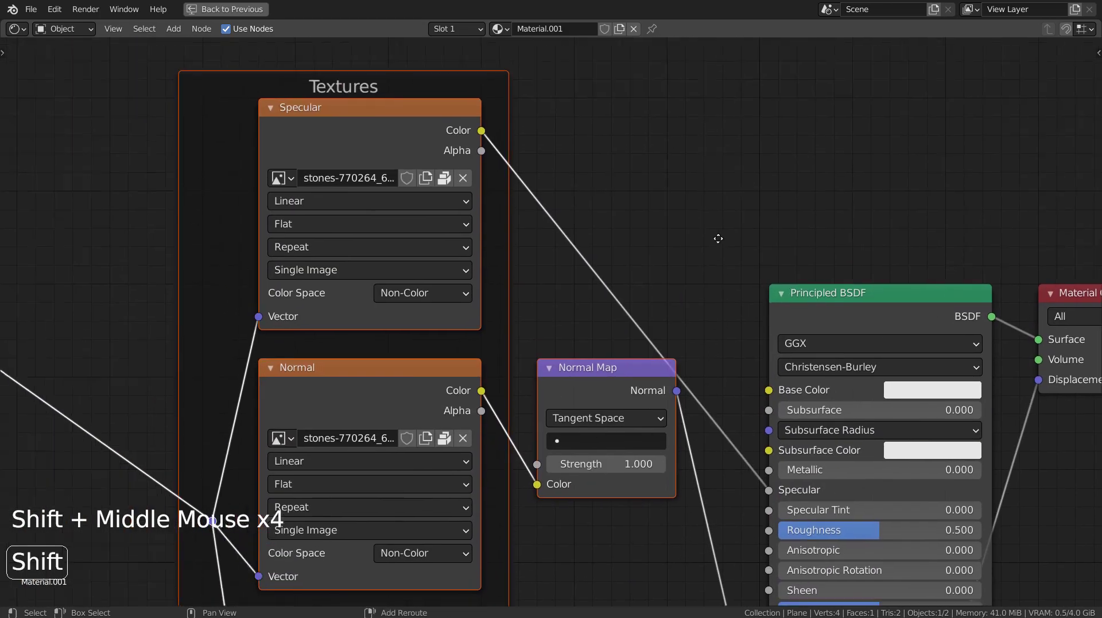
{"action": "middle_click_drag", "start_coordinate": [512, 152], "coordinate": [540, 222], "text": "shift"}
Step: Add an Image Texture node feeding Base Color and load stones-770264_640.jpg into it
{"action": "key", "text": "shift+a"}
{"action": "left_click", "coordinate": [632, 115]}
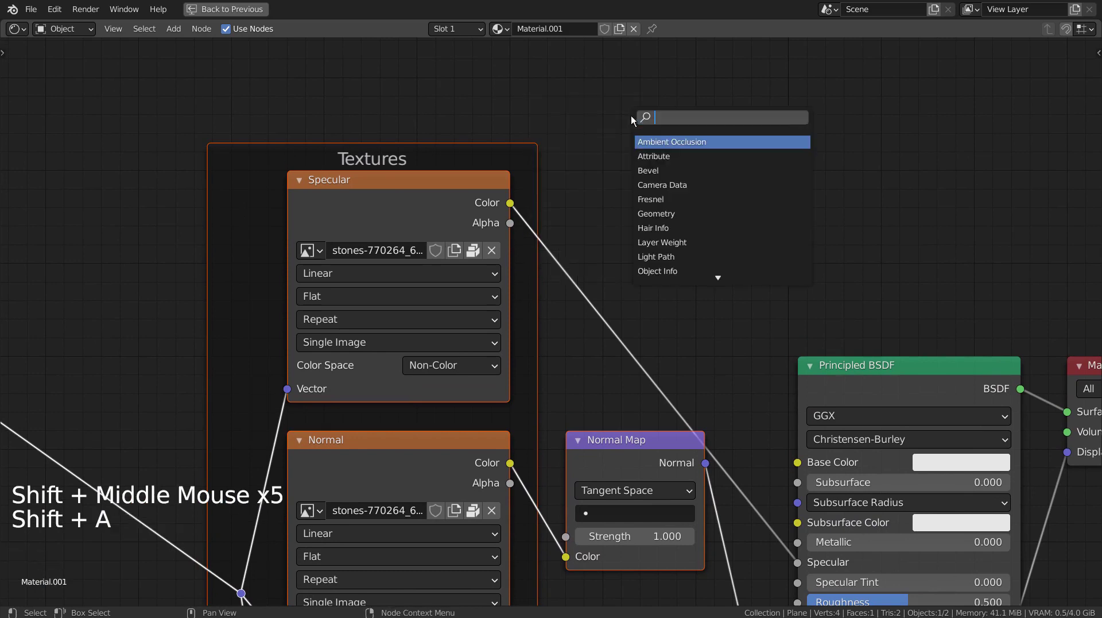
{"action": "type", "text": "im"}
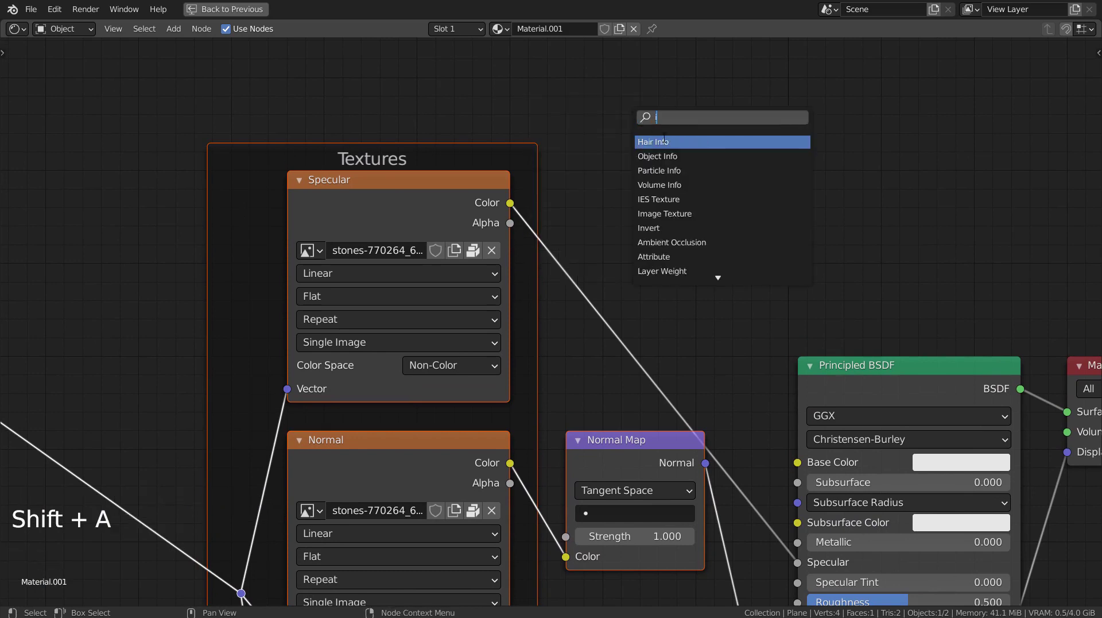
{"action": "left_click", "coordinate": [670, 143]}
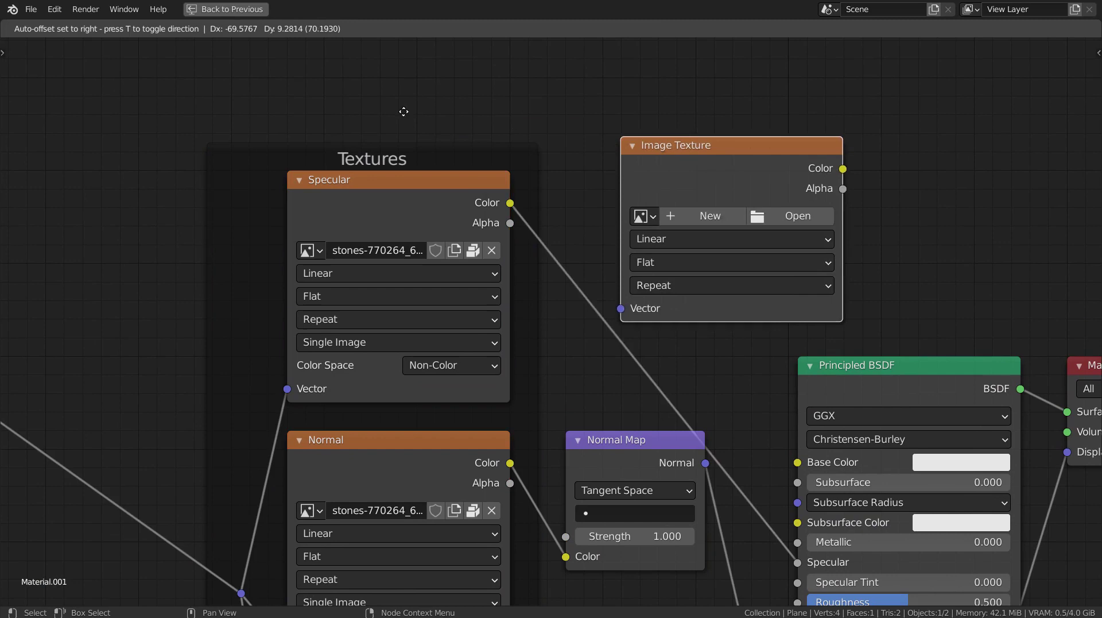
{"action": "left_click", "coordinate": [63, 90]}
{"action": "left_click_drag", "start_coordinate": [236, 116], "coordinate": [769, 442]}
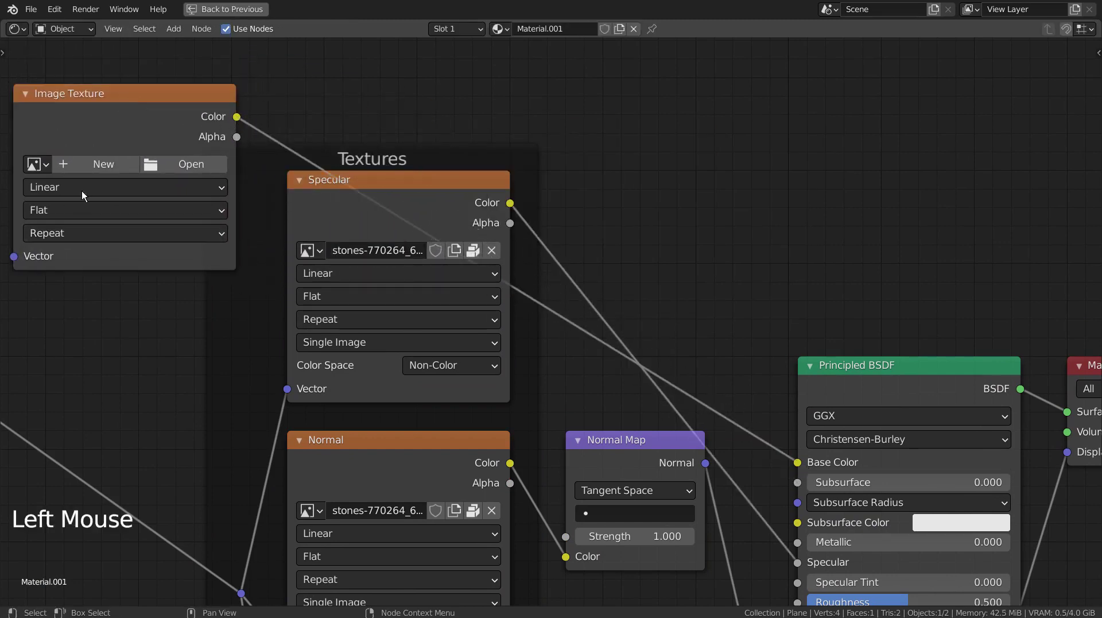
{"action": "left_click", "coordinate": [171, 164]}
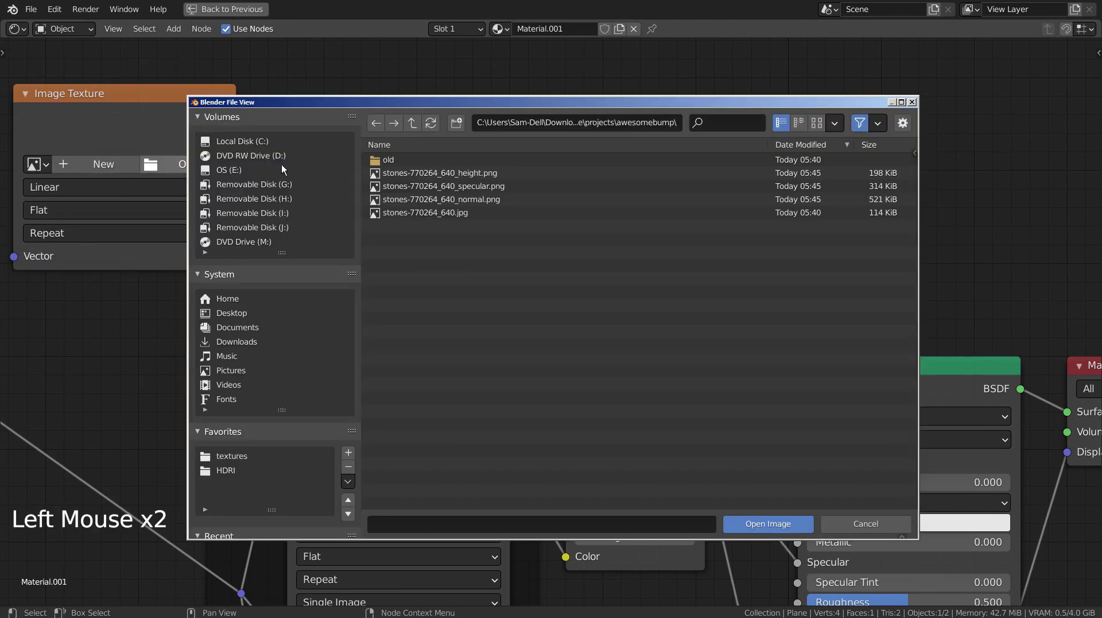
{"action": "double_click", "coordinate": [420, 211]}
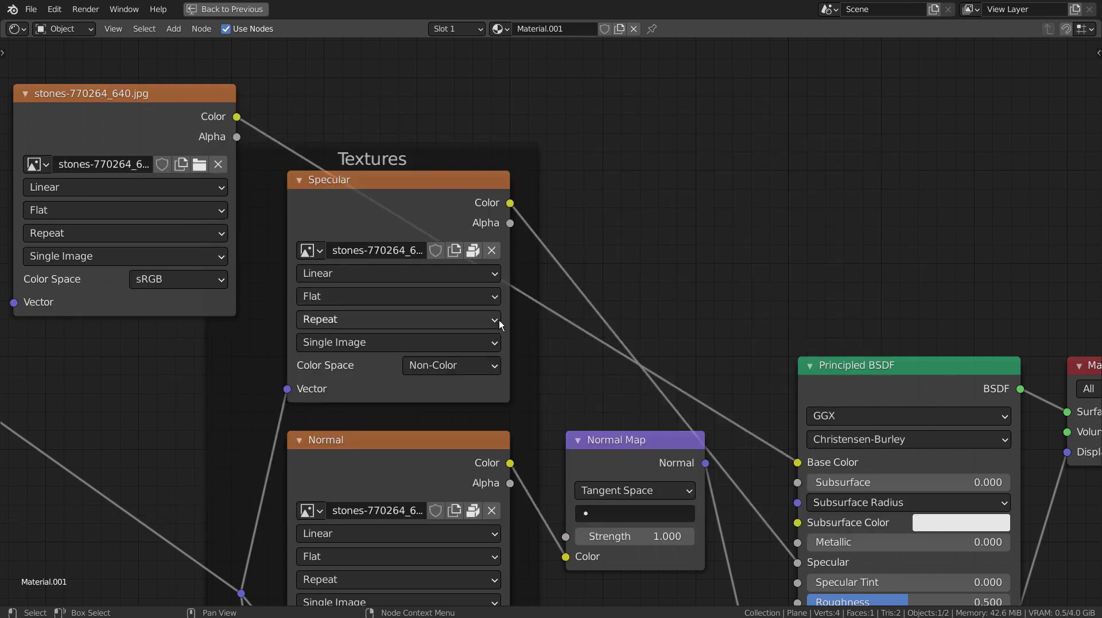
Step: Move the Displacement node next to the displacement texture and restore the full Shading layout
{"action": "scroll", "coordinate": [498, 319], "scroll_direction": "down", "scroll_amount": 11}
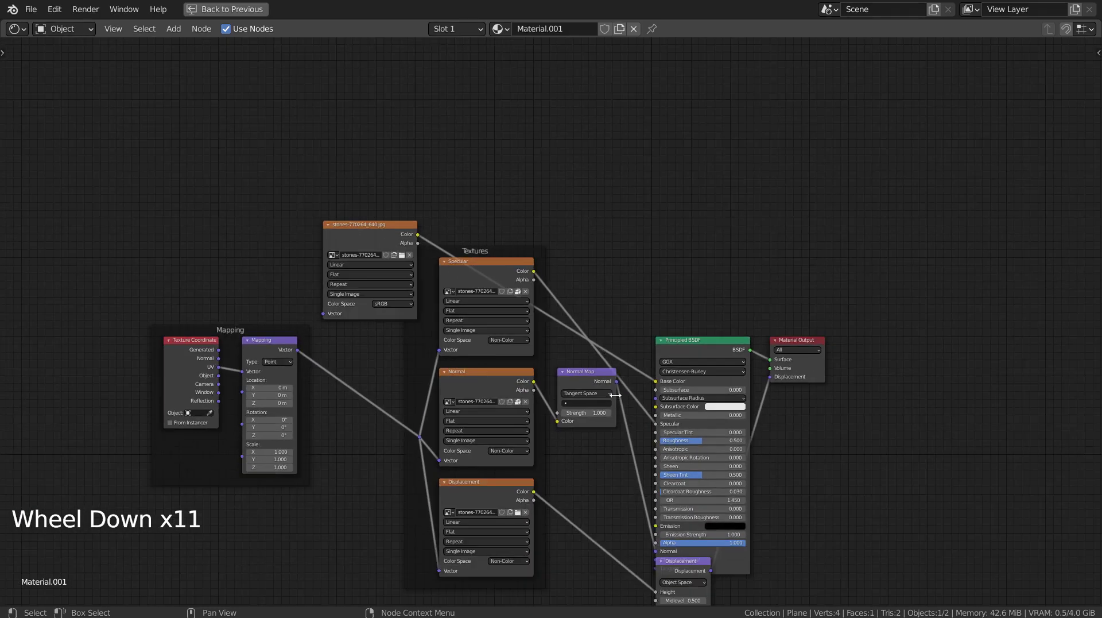
{"action": "middle_click_drag", "start_coordinate": [582, 467], "coordinate": [623, 370], "text": "shift"}
{"action": "scroll", "coordinate": [601, 334], "scroll_direction": "up", "scroll_amount": 3}
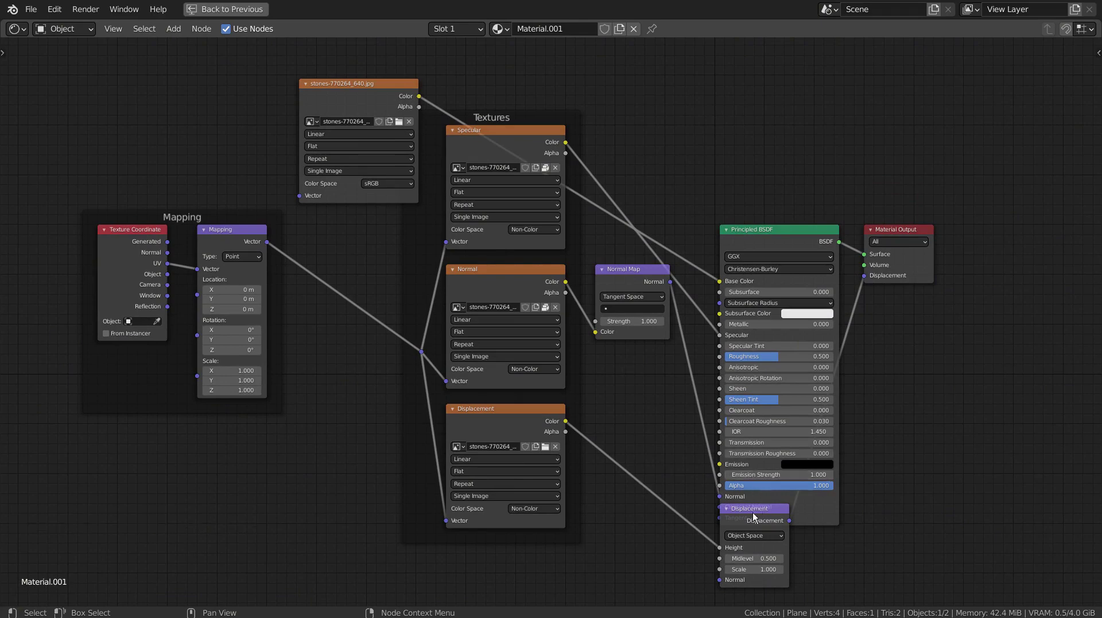
{"action": "left_click_drag", "start_coordinate": [752, 512], "coordinate": [643, 463]}
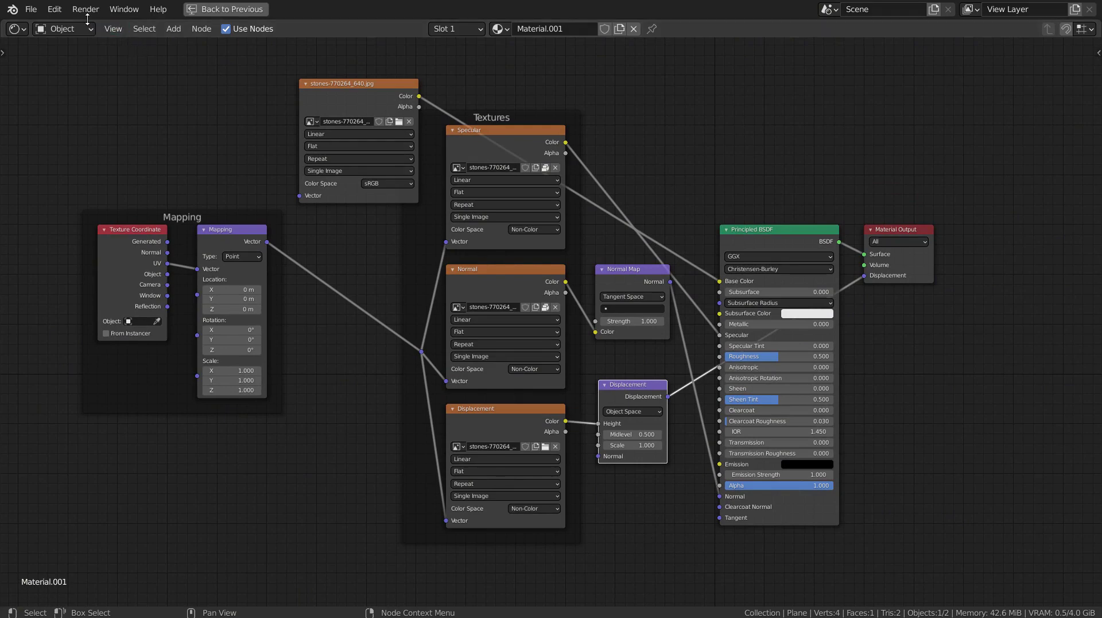
{"action": "key", "text": "ctrl+space"}
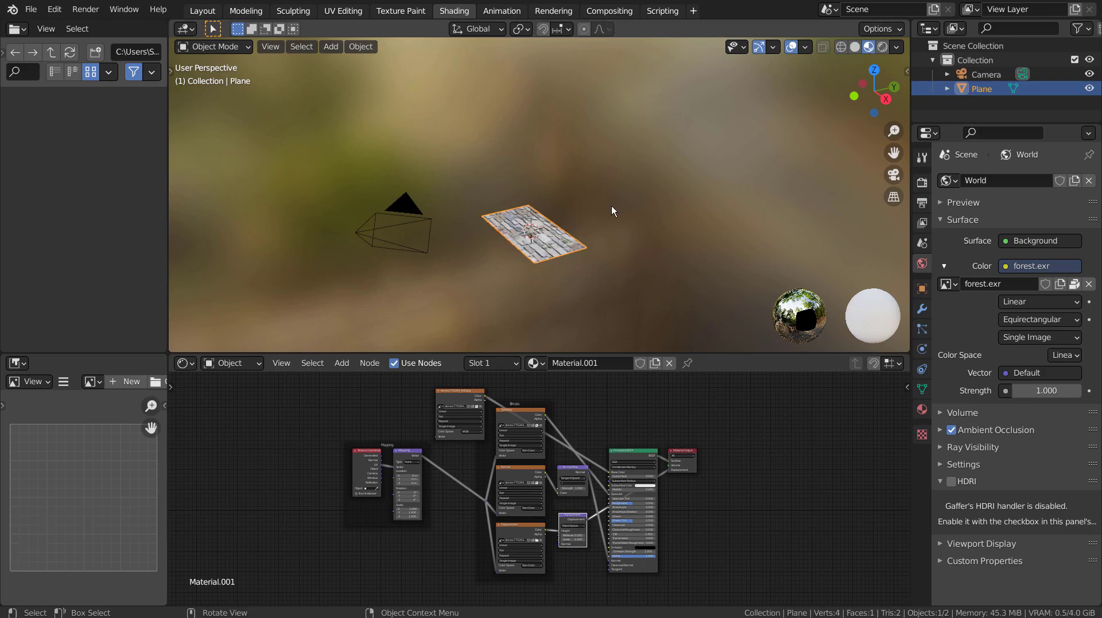
{"action": "key", "text": "KP_1"}
{"action": "key", "text": "KP_7"}
{"action": "scroll", "coordinate": [612, 207], "scroll_direction": "up", "scroll_amount": 5}
{"action": "scroll", "coordinate": [612, 209], "scroll_direction": "up", "scroll_amount": 5}
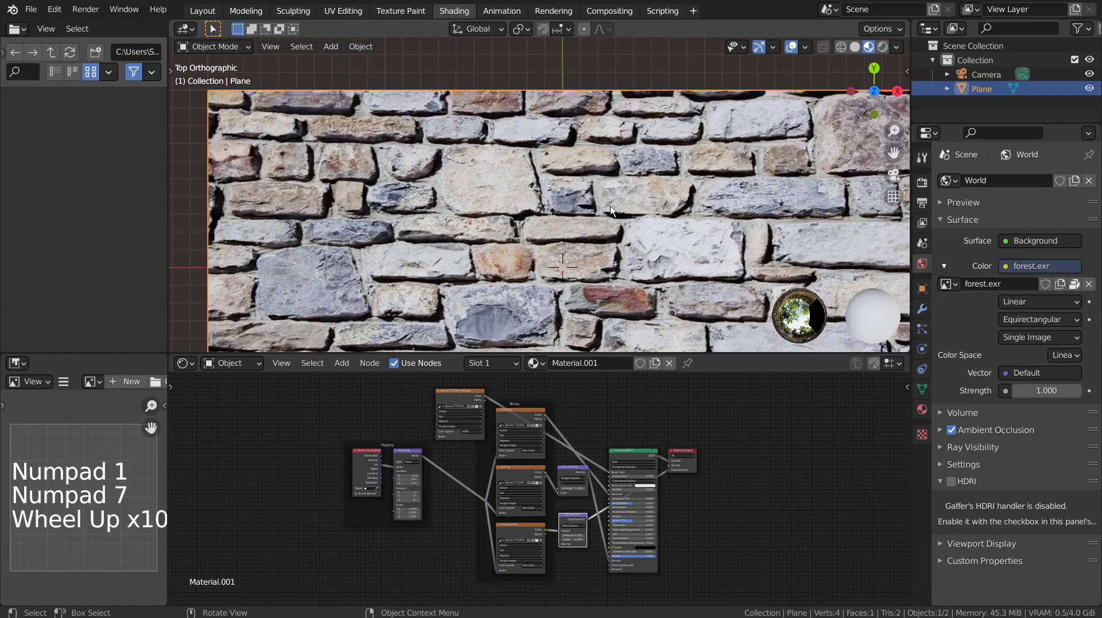
{"action": "middle_click_drag", "start_coordinate": [611, 209], "coordinate": [544, 119]}
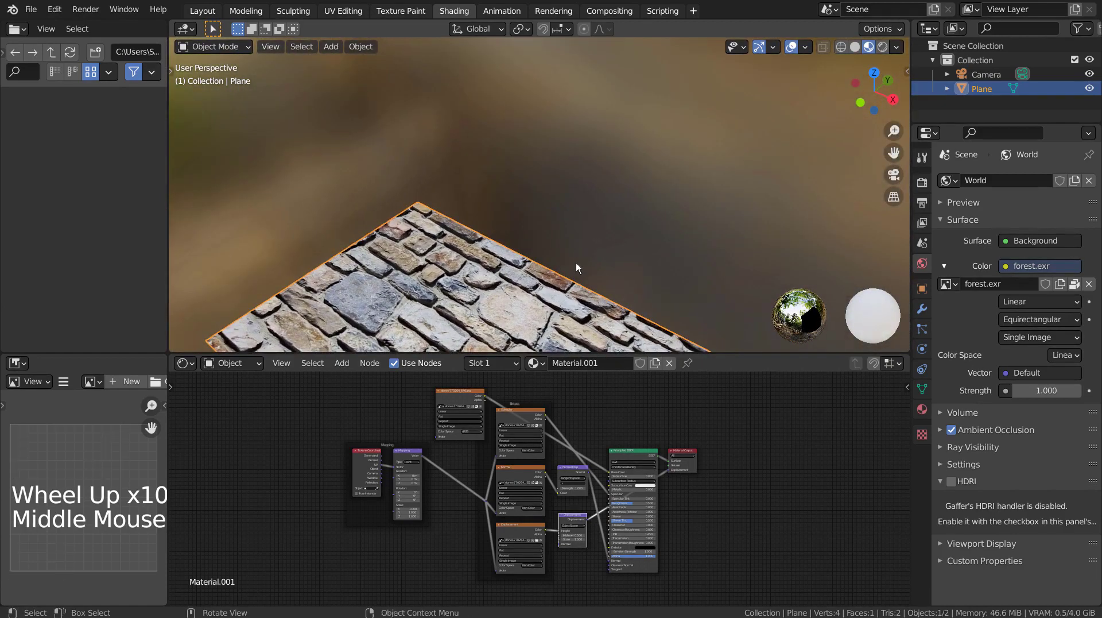
{"action": "key", "text": "KP_Decimal"}
{"action": "scroll", "coordinate": [627, 255], "scroll_direction": "up", "scroll_amount": 7}
{"action": "middle_click_drag", "start_coordinate": [627, 255], "coordinate": [505, 222]}
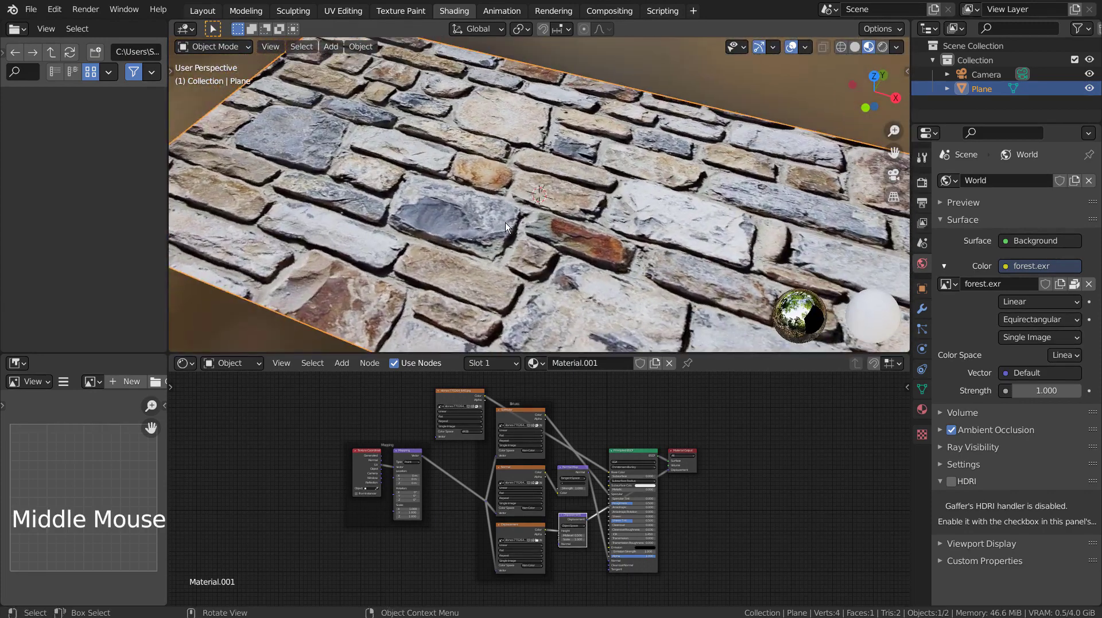
Step: Subdivide the plane's mesh with 100 cuts (10,201 faces) and return to Object Mode
{"action": "key", "text": "Tab"}
{"action": "right_click", "coordinate": [505, 222]}
{"action": "left_click", "coordinate": [512, 222]}
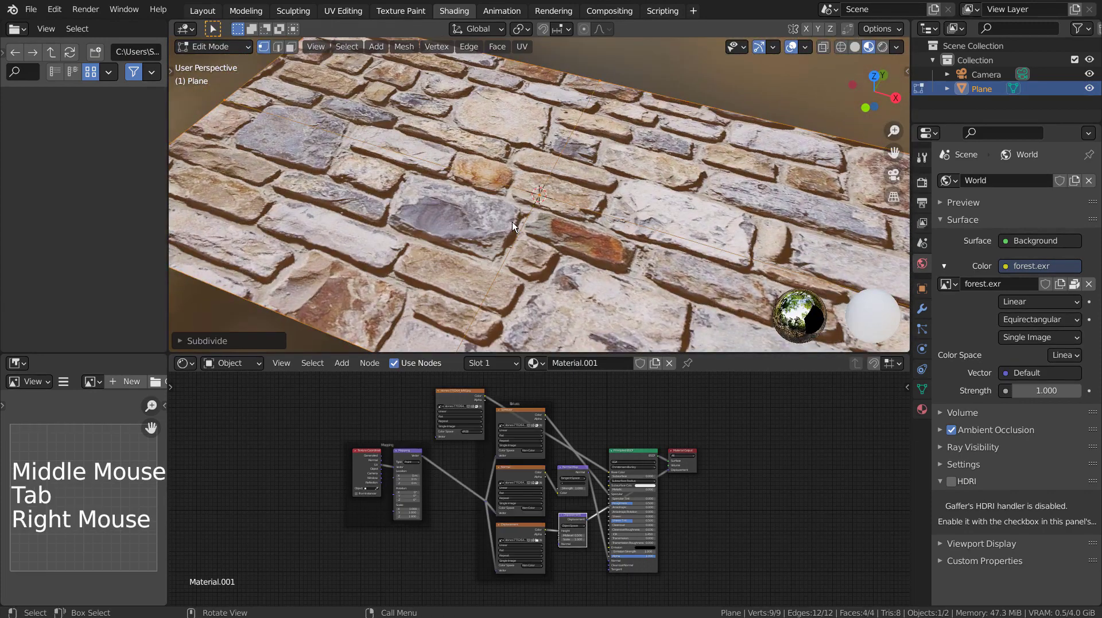
{"action": "left_click", "coordinate": [236, 340]}
{"action": "double_click", "coordinate": [287, 244]}
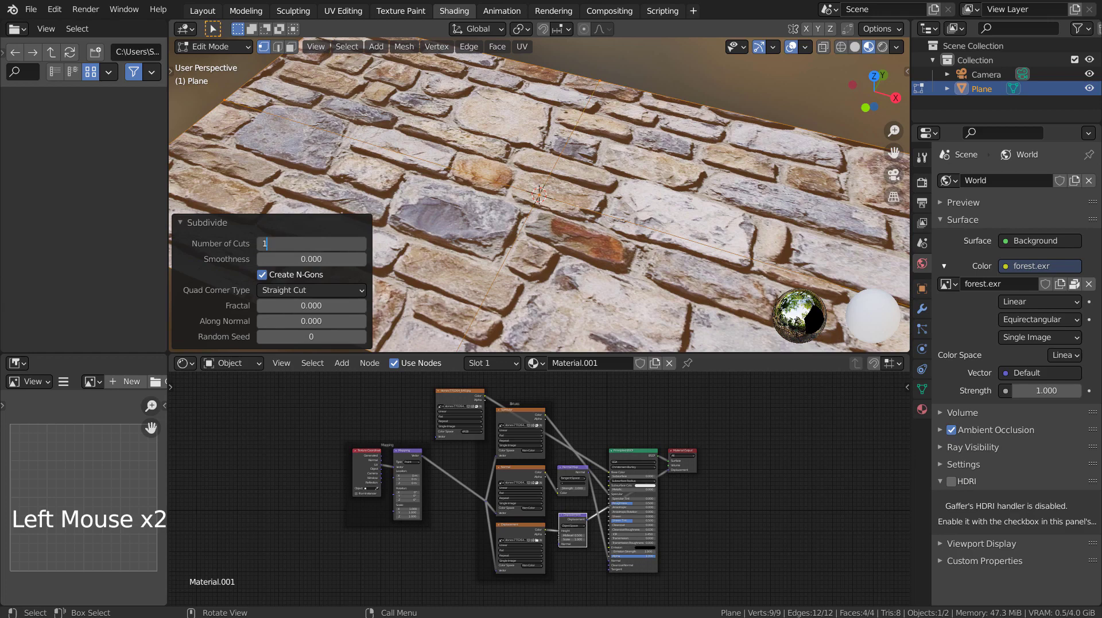
{"action": "type", "text": "00"}
{"action": "key", "text": "Return"}
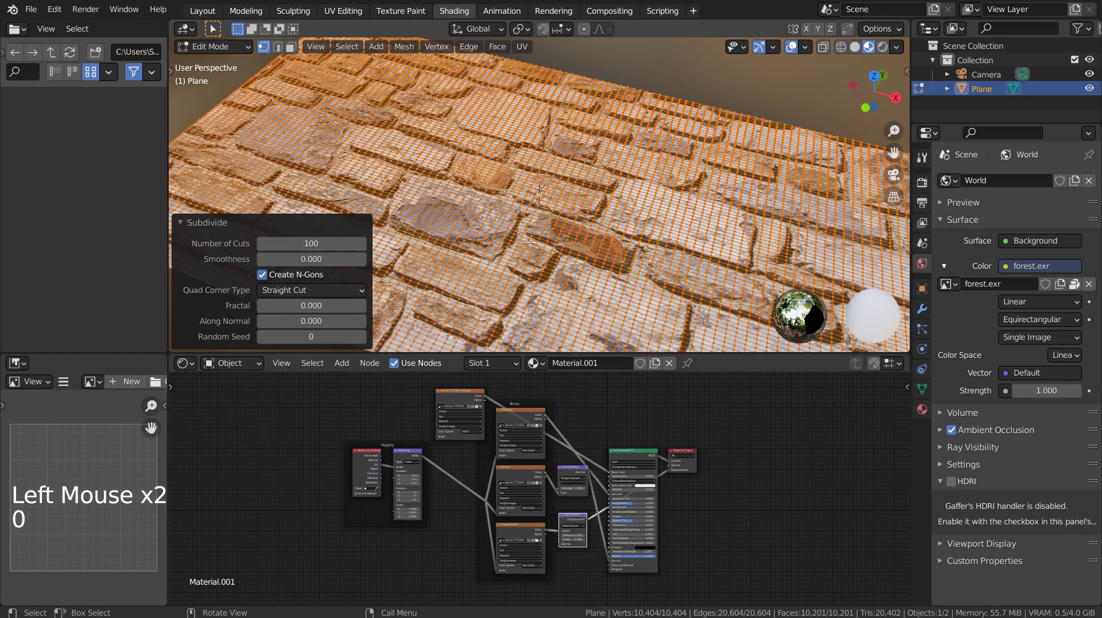
{"action": "key", "text": "Tab"}
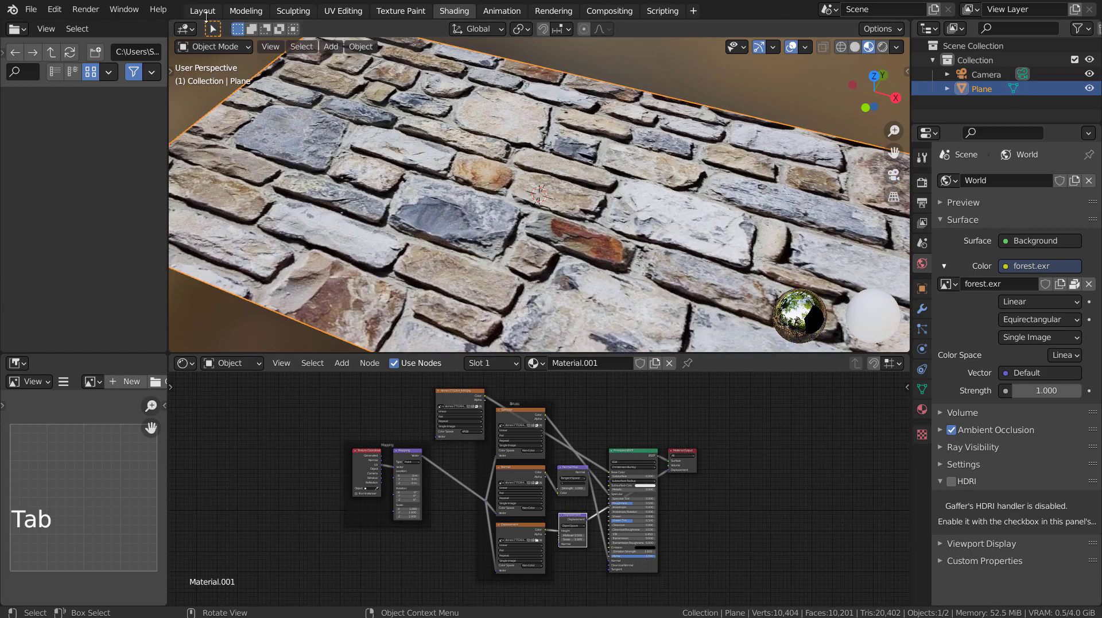
Step: Return to Layout with Material Preview shading and open the Add Modifier list in Modifier Properties
{"action": "left_click", "coordinate": [202, 10]}
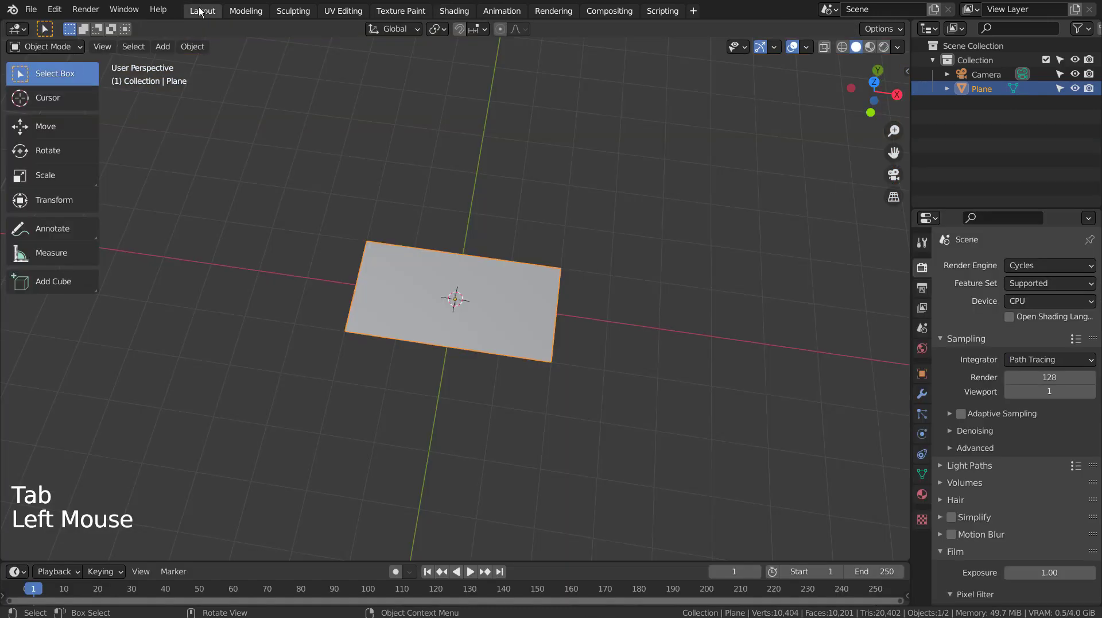
{"action": "left_click", "coordinate": [870, 47]}
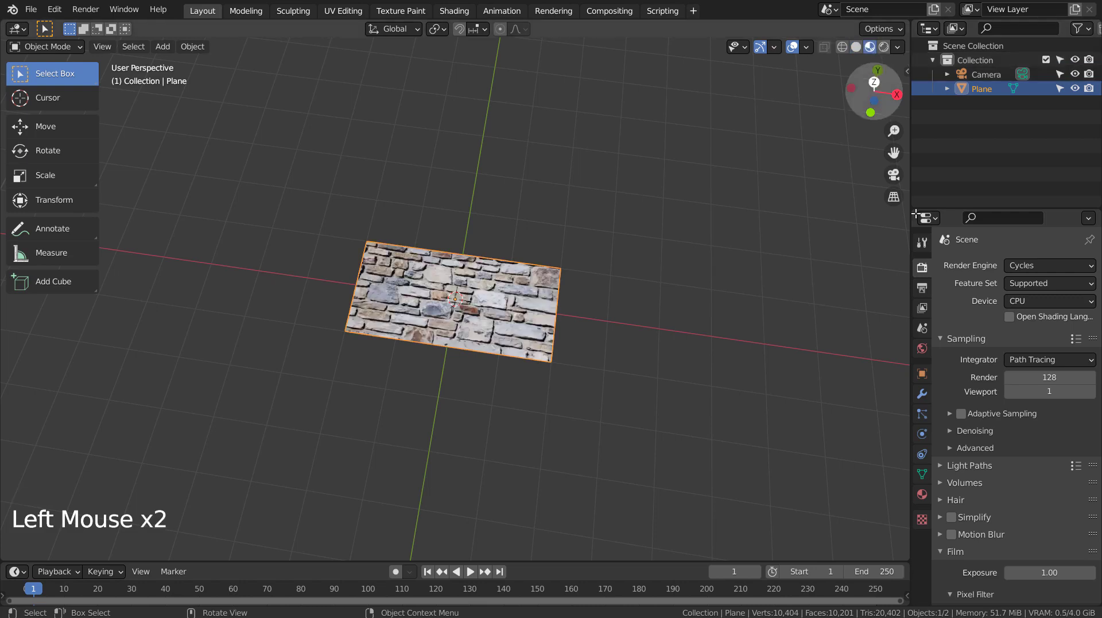
{"action": "left_click", "coordinate": [919, 414]}
{"action": "left_click", "coordinate": [916, 396]}
{"action": "left_click", "coordinate": [1025, 265]}
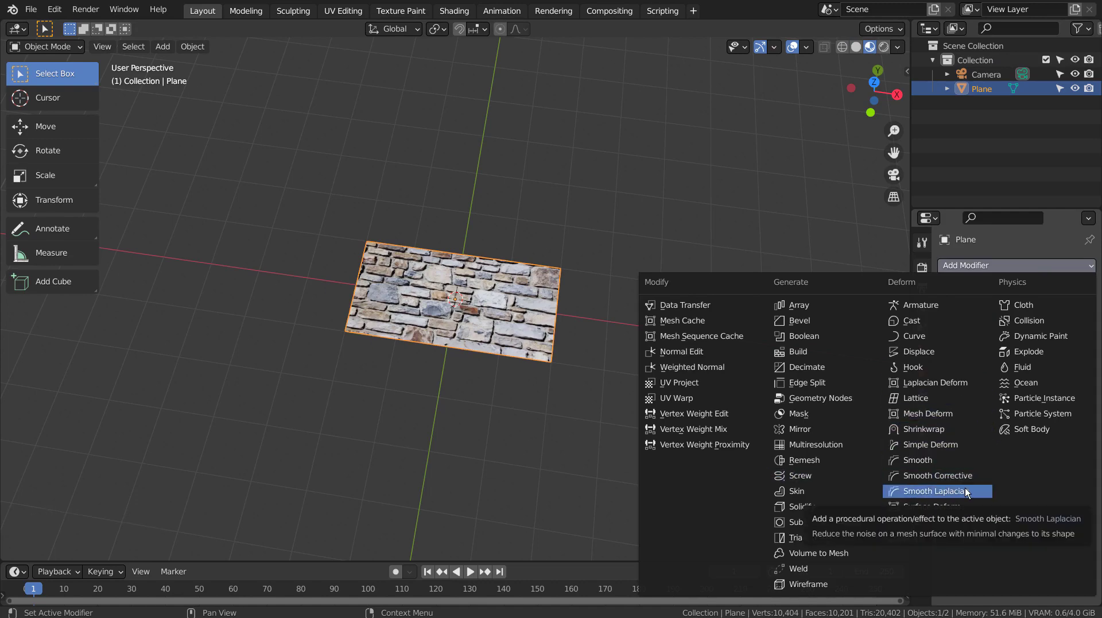
Step: Add a Displace modifier whose new image texture loads stones-770264_640_height.png as the height map
{"action": "left_click", "coordinate": [940, 351]}
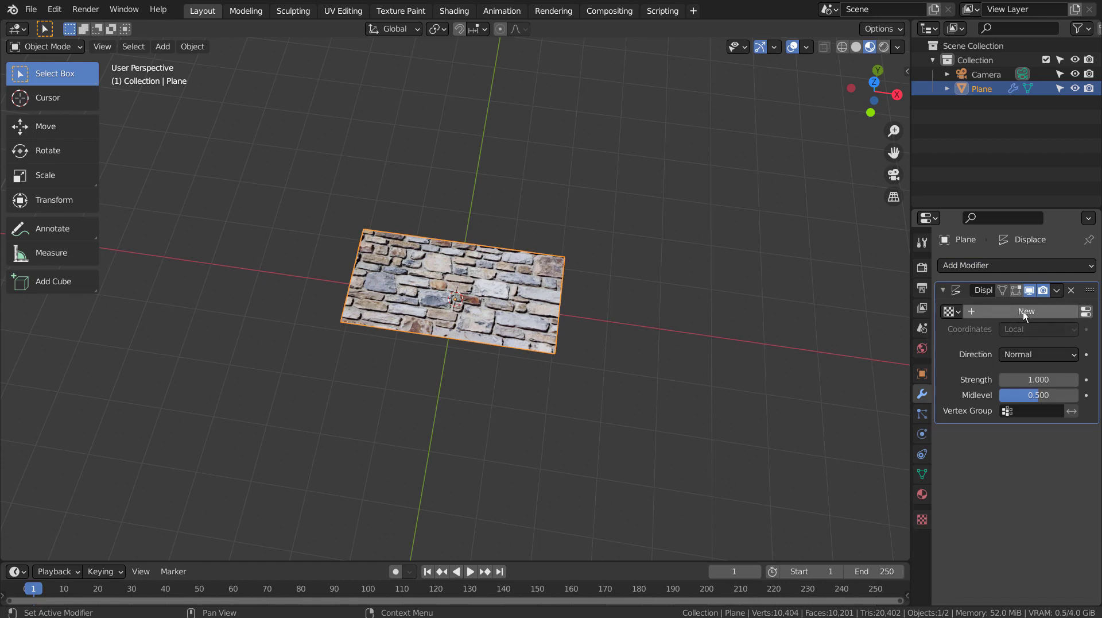
{"action": "left_click", "coordinate": [1076, 311]}
{"action": "left_click", "coordinate": [1085, 311]}
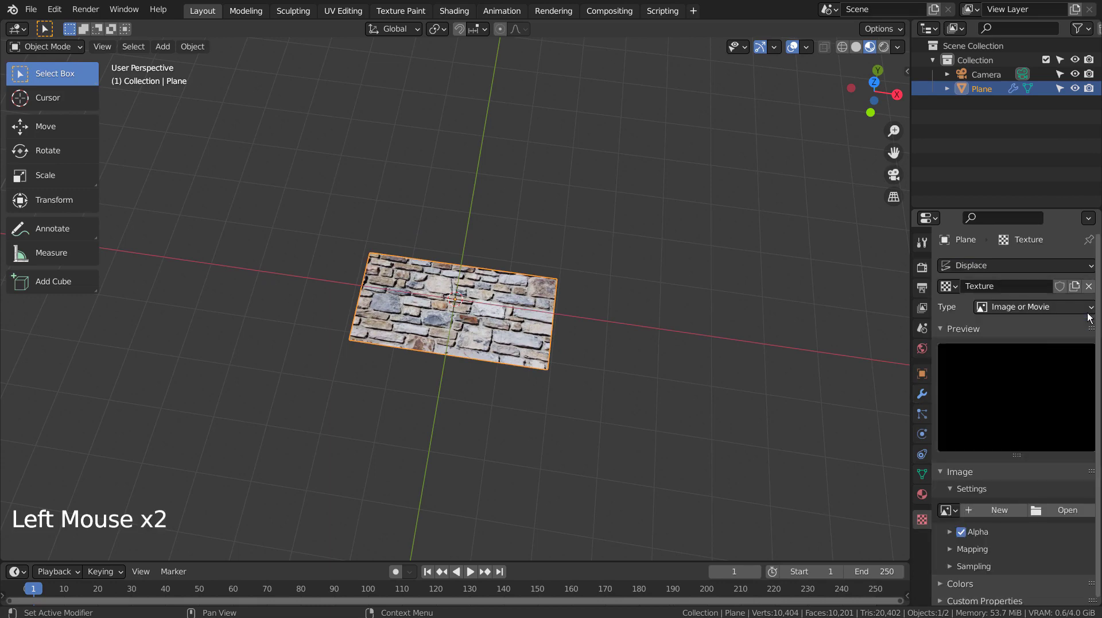
{"action": "left_click", "coordinate": [1056, 510]}
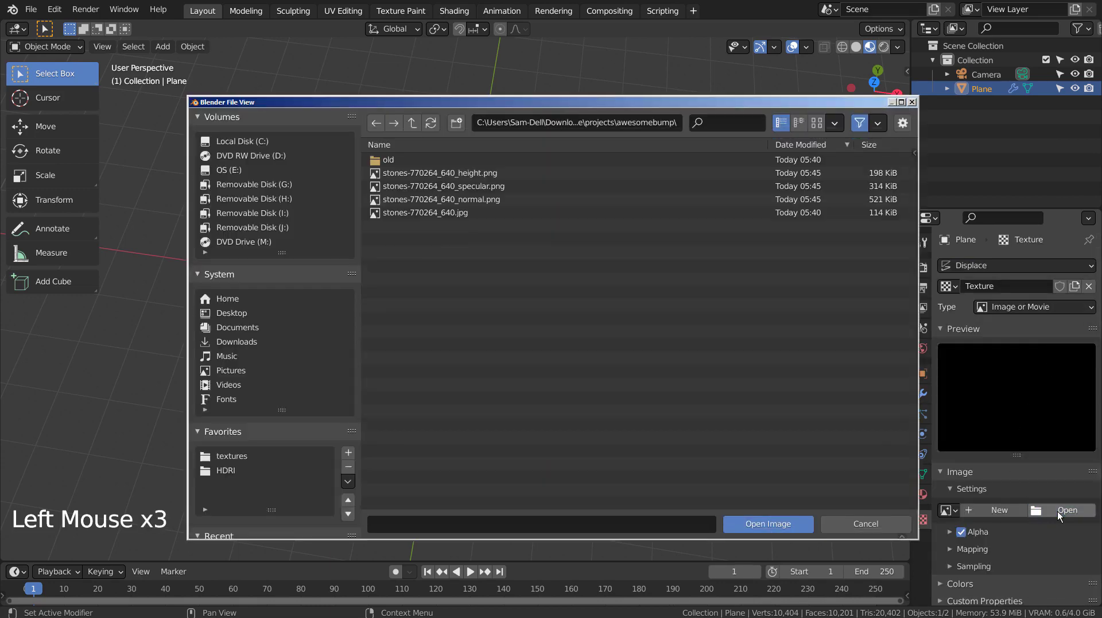
{"action": "left_click", "coordinate": [479, 167]}
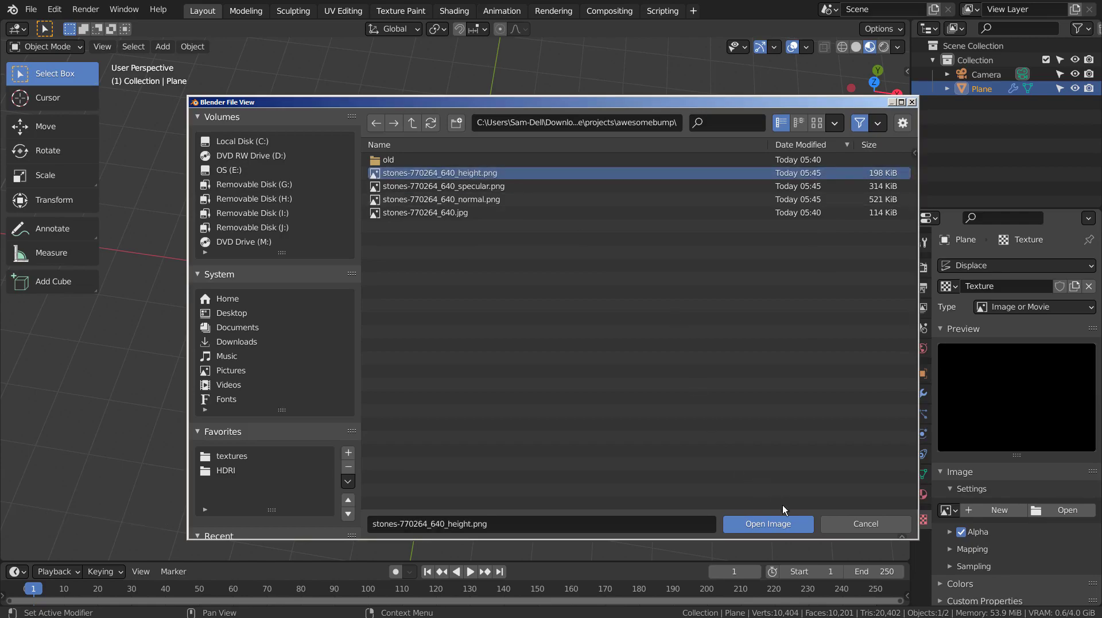
{"action": "left_click", "coordinate": [793, 522]}
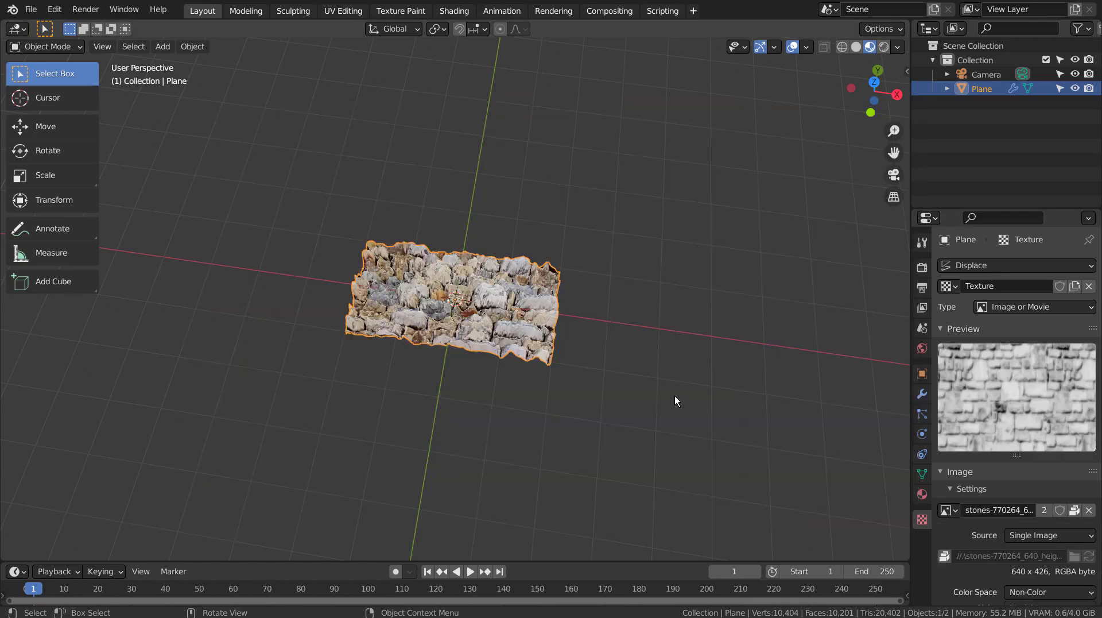
{"action": "scroll", "coordinate": [676, 395], "scroll_direction": "up", "scroll_amount": 8}
{"action": "middle_click_drag", "start_coordinate": [688, 392], "coordinate": [748, 399]}
{"action": "left_click", "coordinate": [920, 395]}
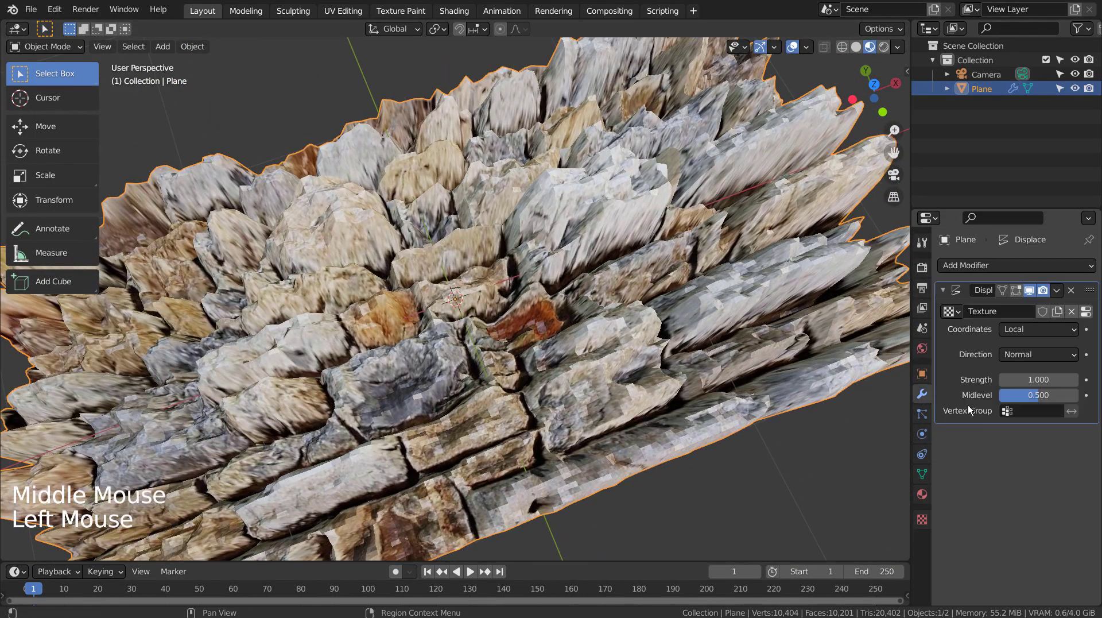
Step: Reduce the Displace strength to about 0.070 and review its direction and coordinate options
{"action": "left_click_drag", "start_coordinate": [1039, 379], "coordinate": [987, 379], "text": "shift"}
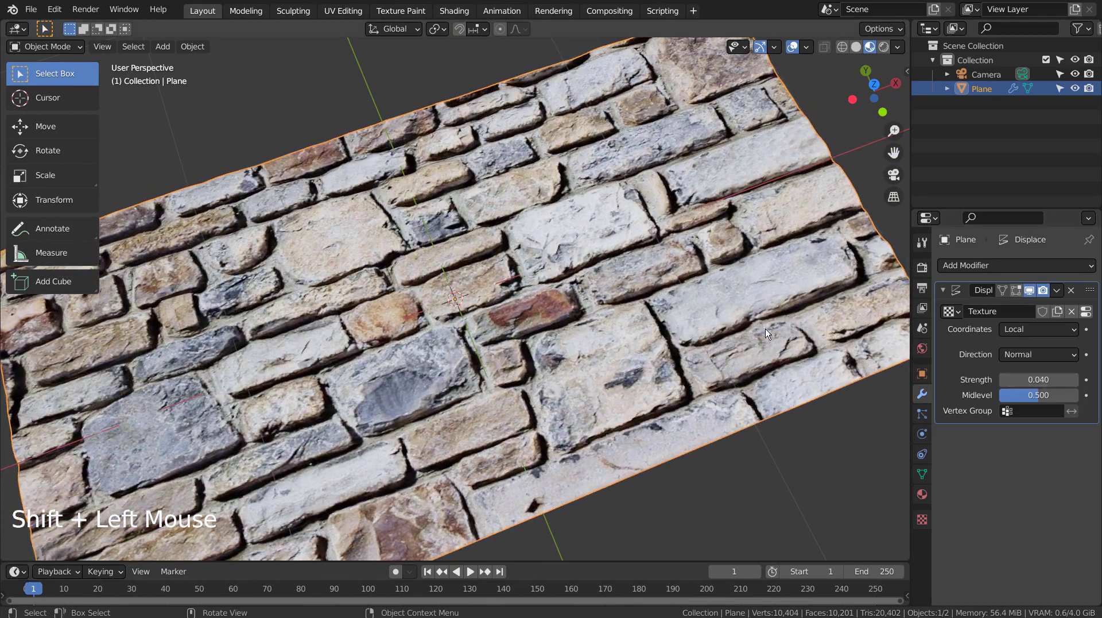
{"action": "middle_click_drag", "start_coordinate": [766, 328], "coordinate": [525, 213]}
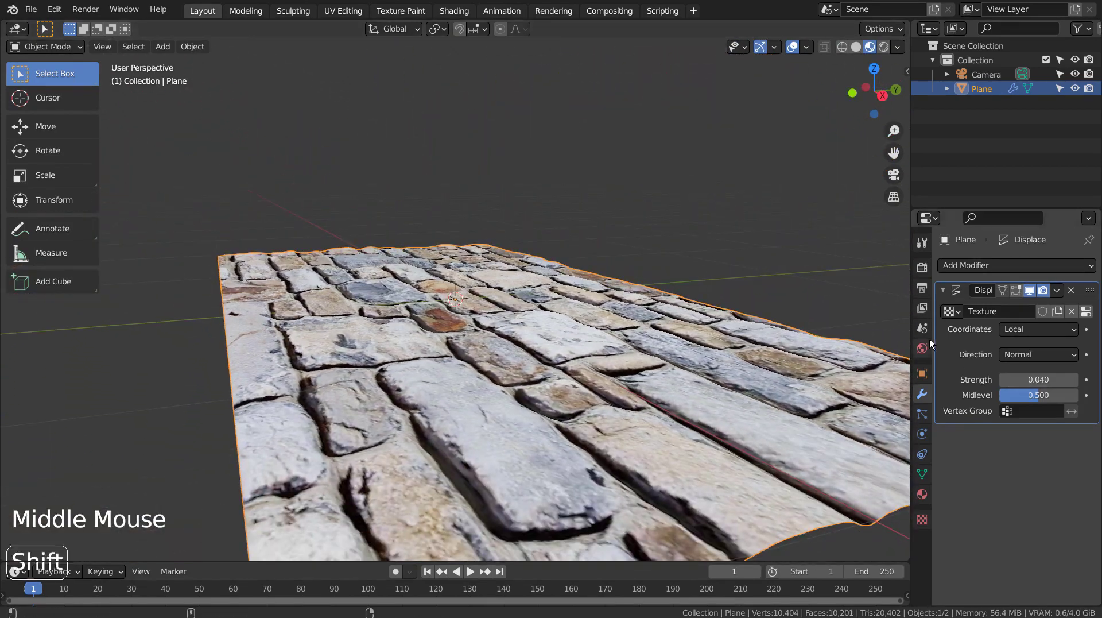
{"action": "left_click_drag", "start_coordinate": [1027, 379], "coordinate": [1000, 395], "text": "shift"}
{"action": "middle_click_drag", "start_coordinate": [538, 283], "coordinate": [815, 396]}
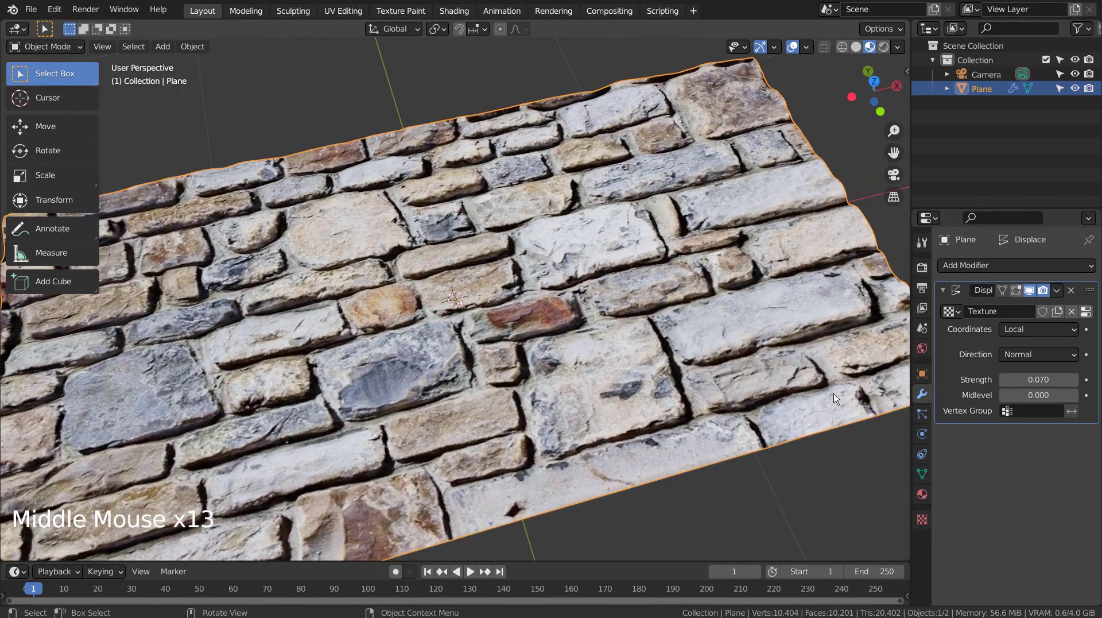
{"action": "left_click", "coordinate": [1034, 354]}
{"action": "left_click", "coordinate": [1042, 321]}
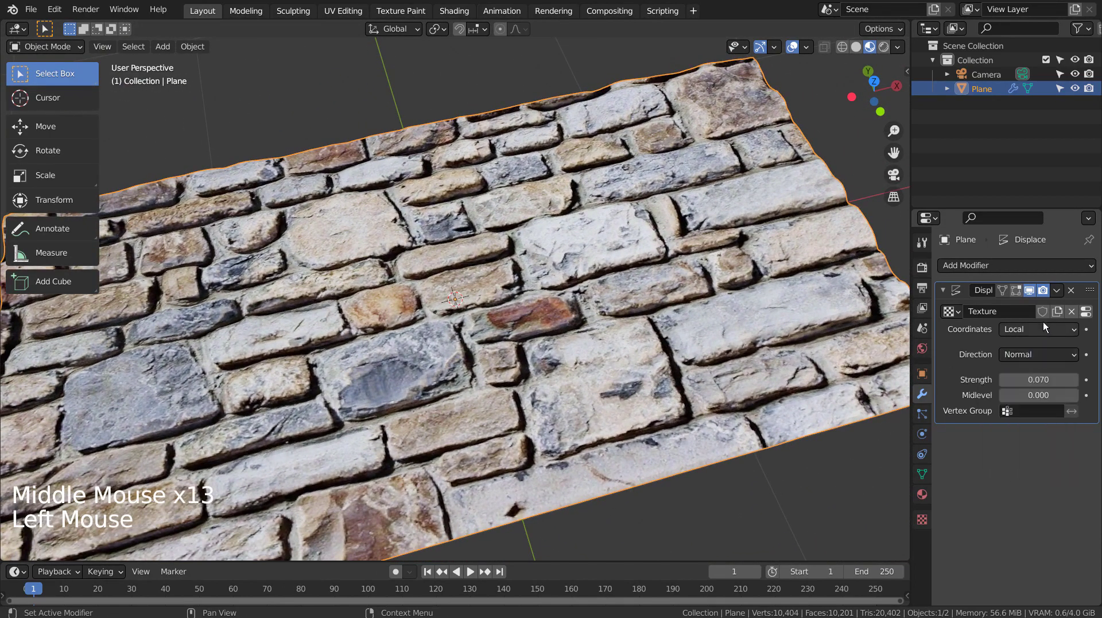
Step: Map the displacement texture by UV coordinates and inspect the stones from a low side view
{"action": "left_click", "coordinate": [1044, 322]}
{"action": "left_click", "coordinate": [1008, 387]}
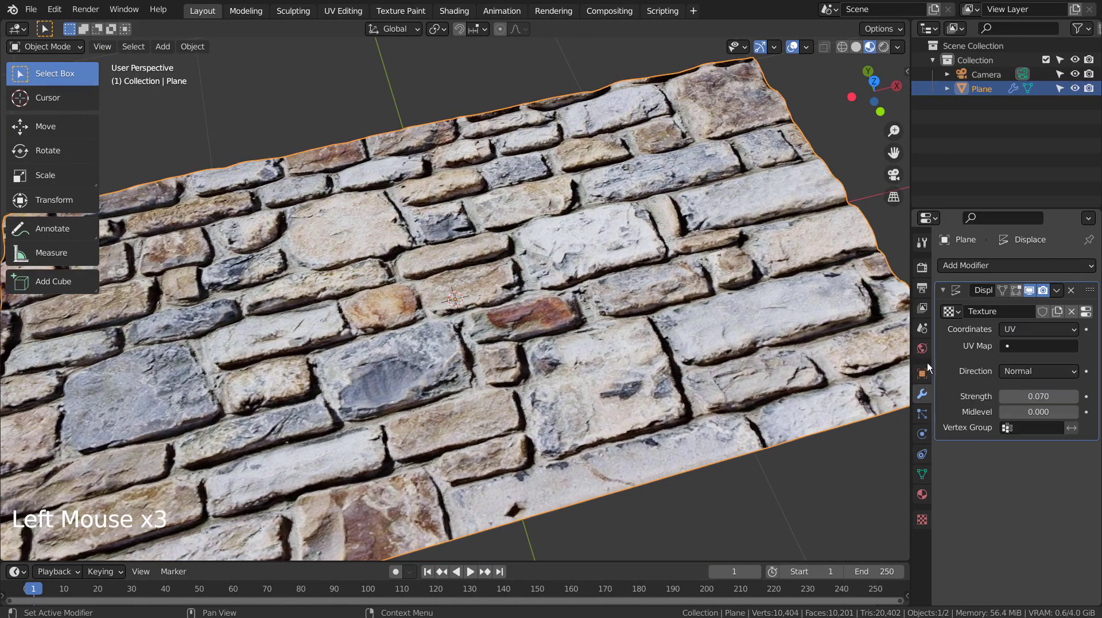
{"action": "middle_click_drag", "start_coordinate": [832, 321], "coordinate": [700, 232]}
{"action": "middle_click_drag", "start_coordinate": [739, 172], "coordinate": [639, 265], "text": "shift"}
{"action": "scroll", "coordinate": [639, 265], "scroll_direction": "up", "scroll_amount": 2}
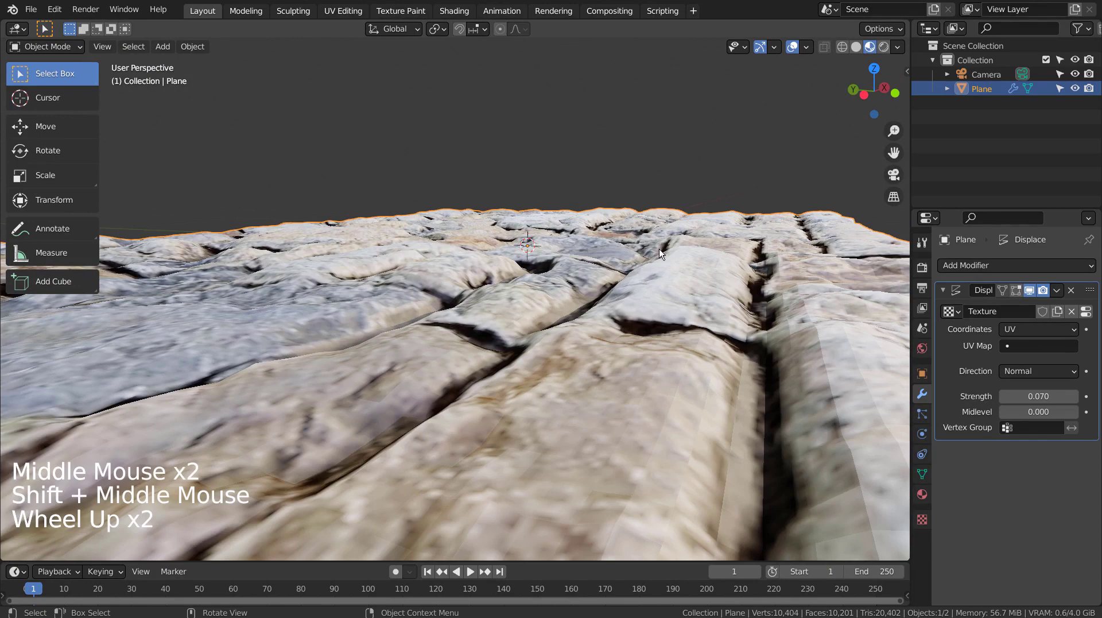
{"action": "left_click", "coordinate": [680, 318]}
Step: Add a level-1 Subdivision Surface and shade the stone plane smooth, viewing it from above
{"action": "key", "text": "ctrl+1"}
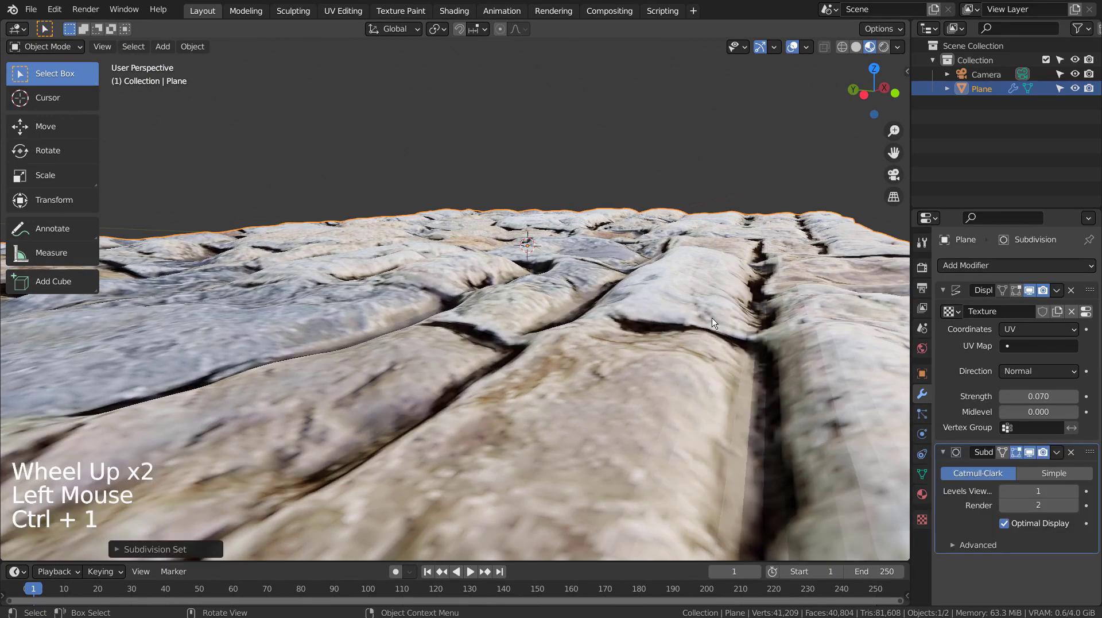
{"action": "right_click", "coordinate": [712, 319]}
{"action": "left_click", "coordinate": [702, 311]}
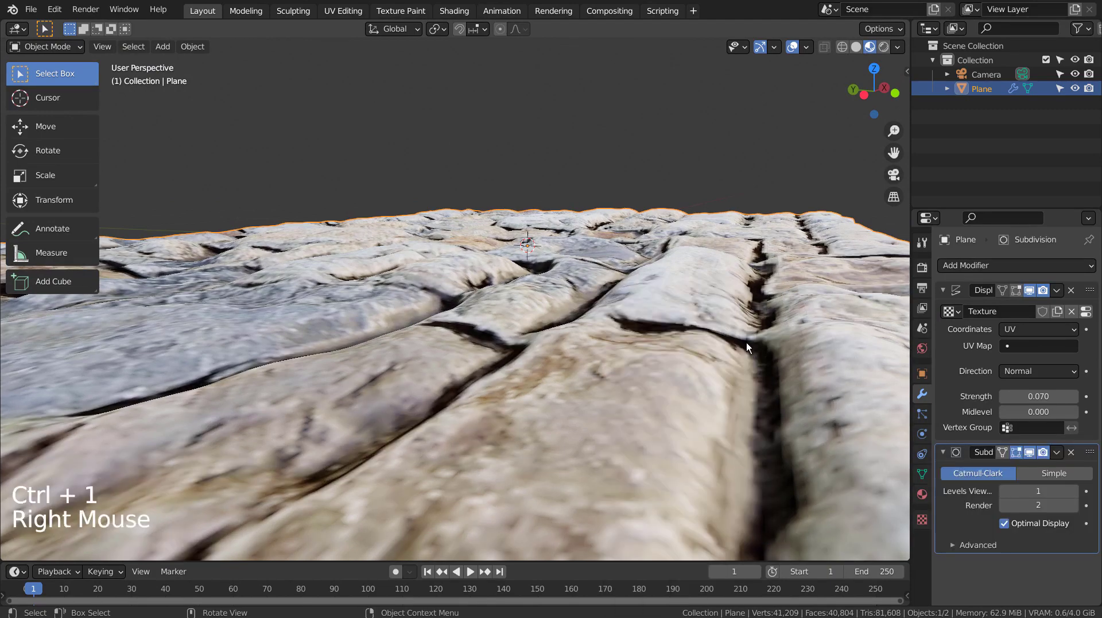
{"action": "middle_click_drag", "start_coordinate": [746, 342], "coordinate": [634, 425]}
{"action": "scroll", "coordinate": [636, 420], "scroll_direction": "down", "scroll_amount": 4}
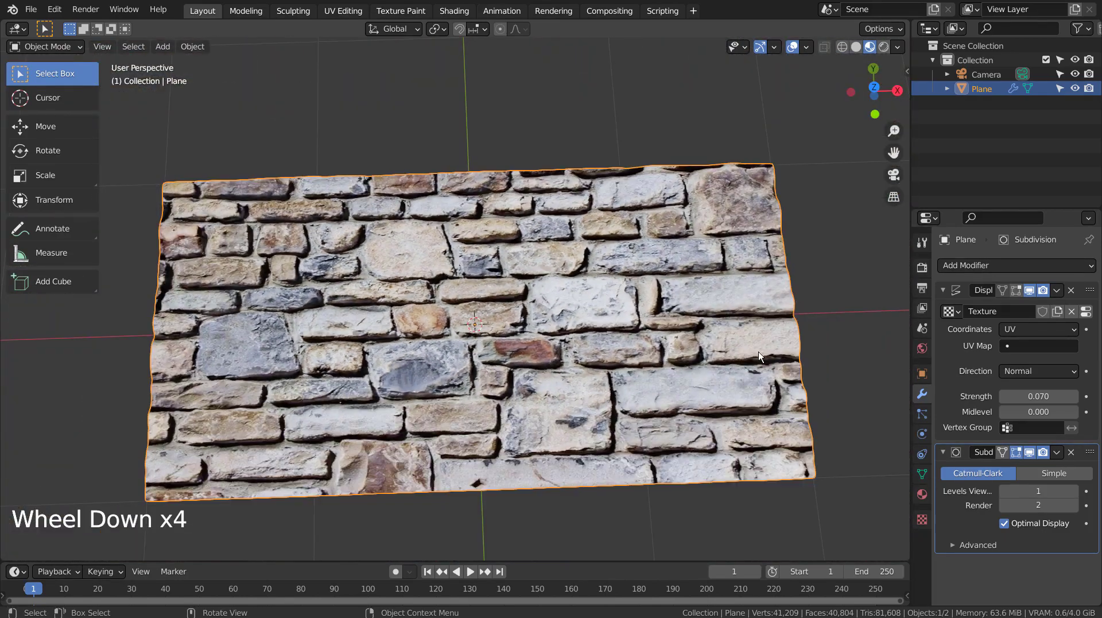
Step: Switch to Rendered shading in top view and replace the world's forest.exr with a Sky Texture
{"action": "left_click", "coordinate": [886, 49]}
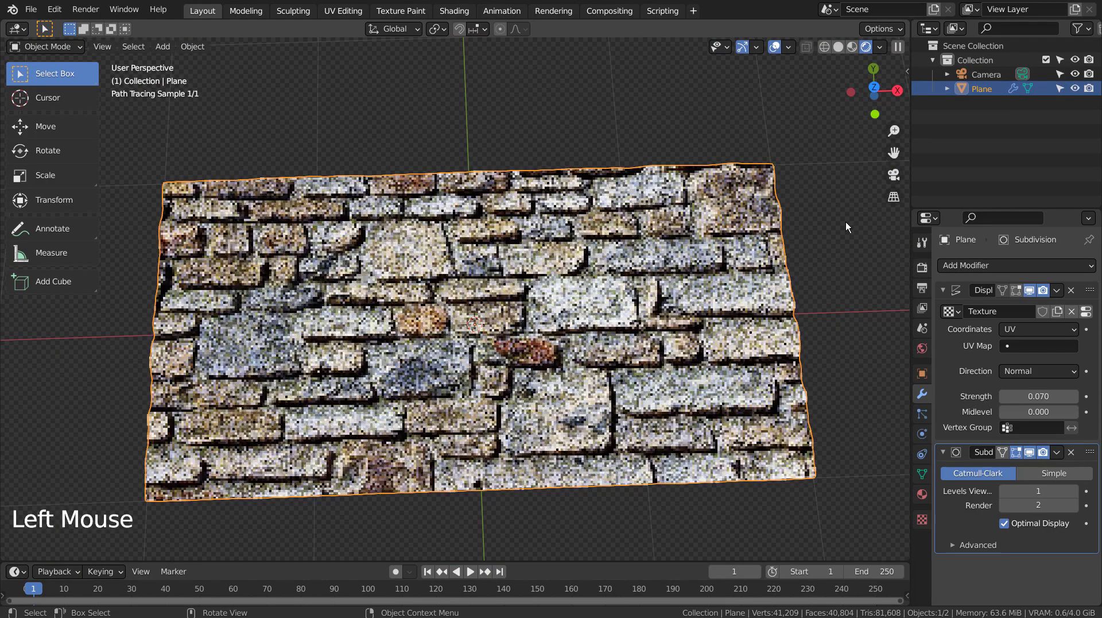
{"action": "key", "text": "KP_1"}
{"action": "key", "text": "KP_7"}
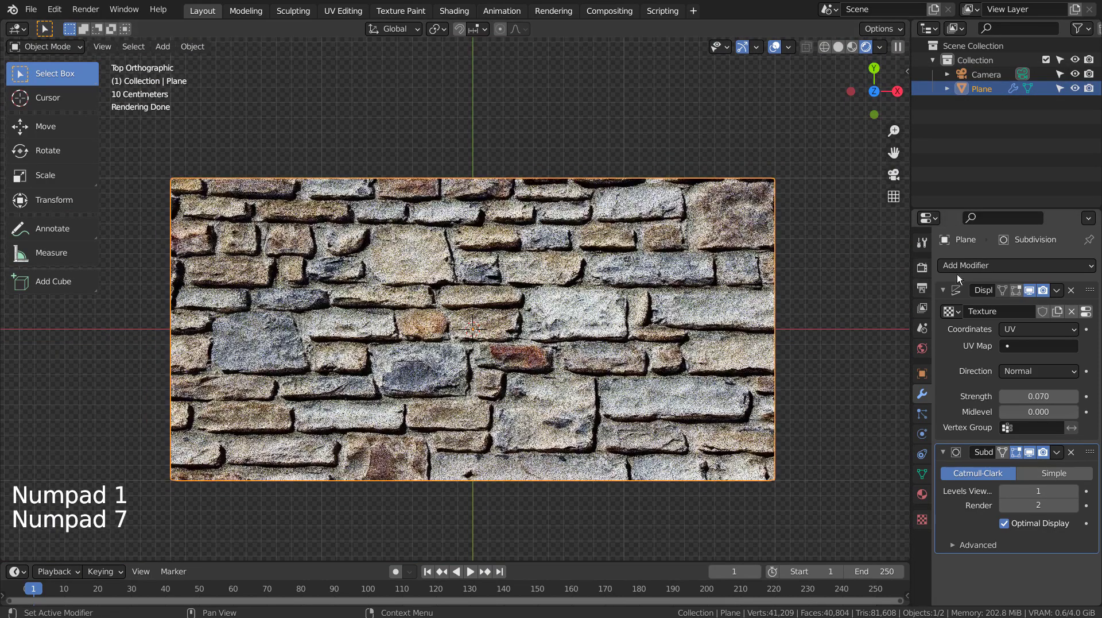
{"action": "left_click", "coordinate": [924, 347]}
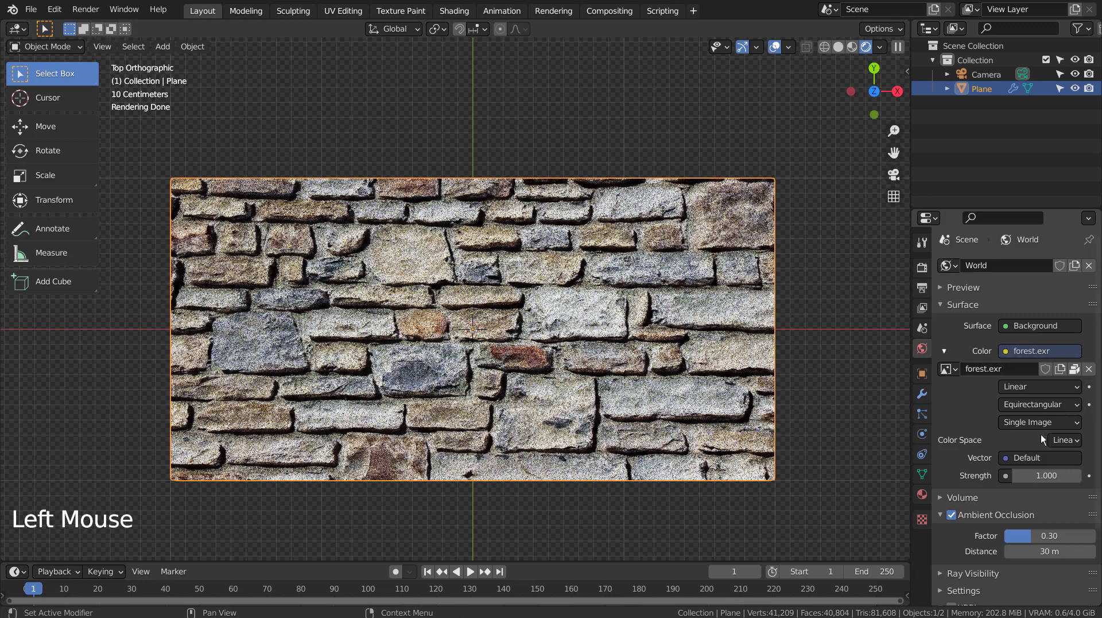
{"action": "left_click", "coordinate": [1004, 348]}
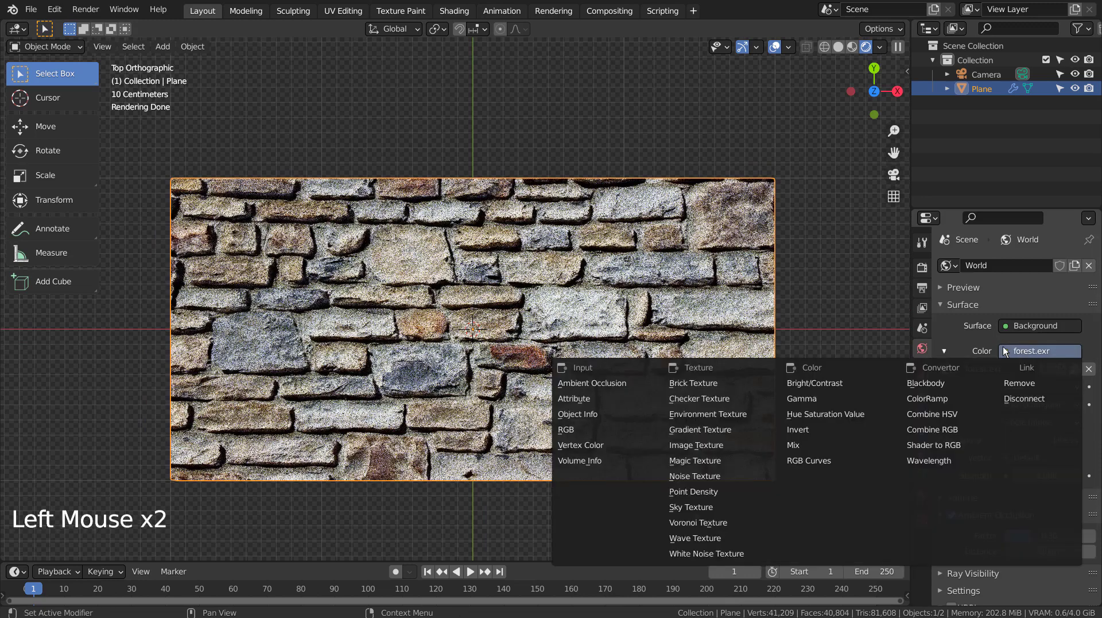
{"action": "left_click", "coordinate": [734, 505]}
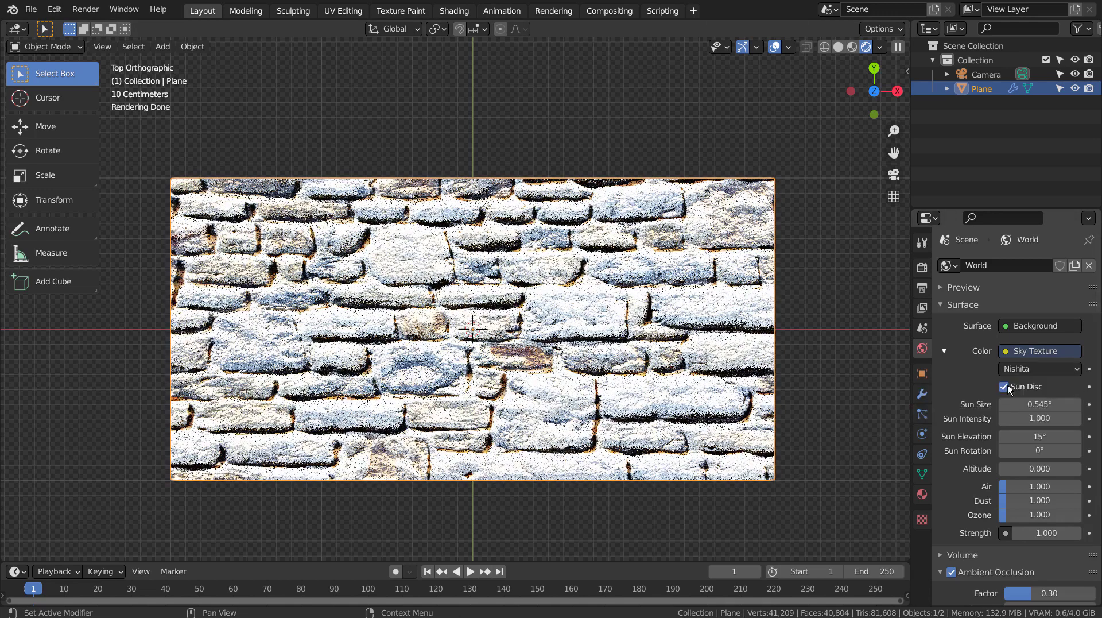
Step: Set the Nishita sky to sun intensity 0.3, strength 0.2, elevation 45° and rotation 90°
{"action": "left_click", "coordinate": [1039, 416]}
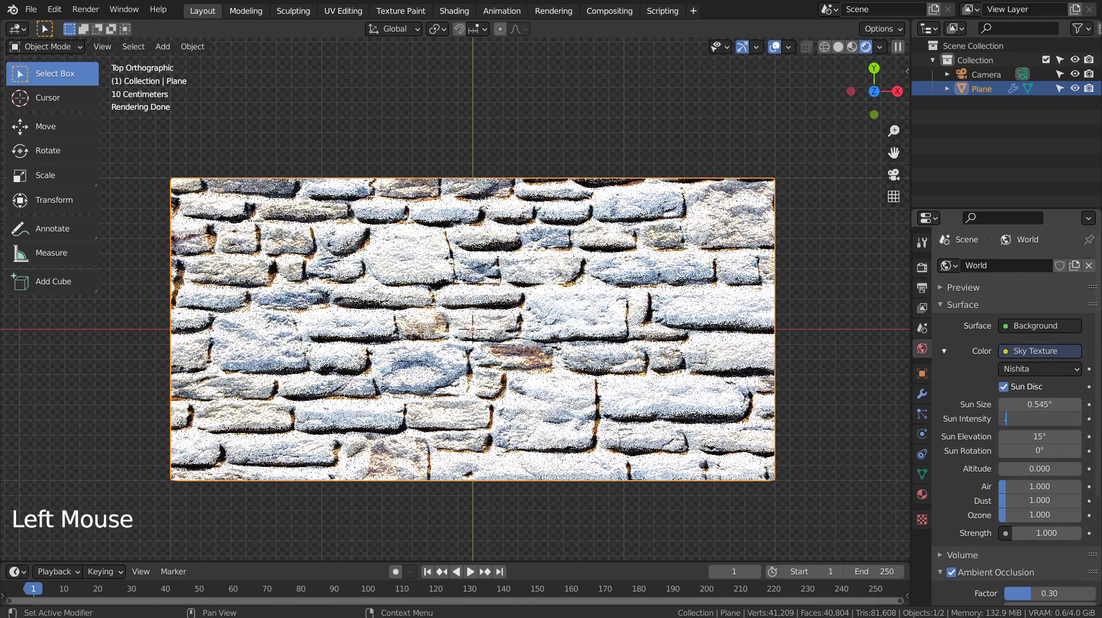
{"action": "type", "text": "0.3"}
{"action": "key", "text": "Return"}
{"action": "double_click", "coordinate": [1028, 533]}
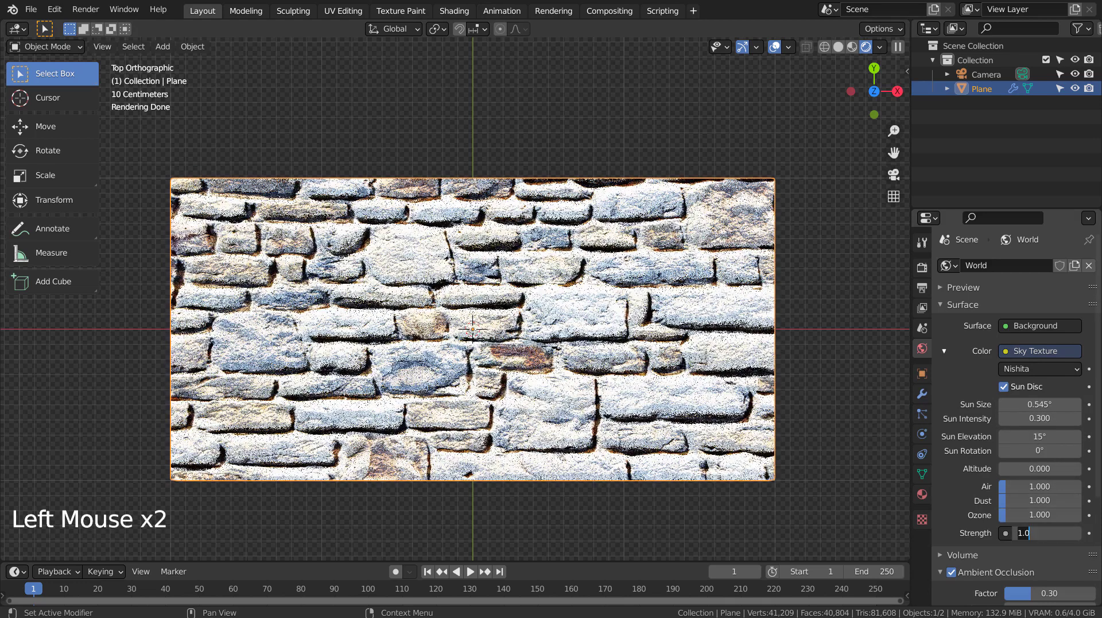
{"action": "type", "text": ".2"}
{"action": "key", "text": "Return"}
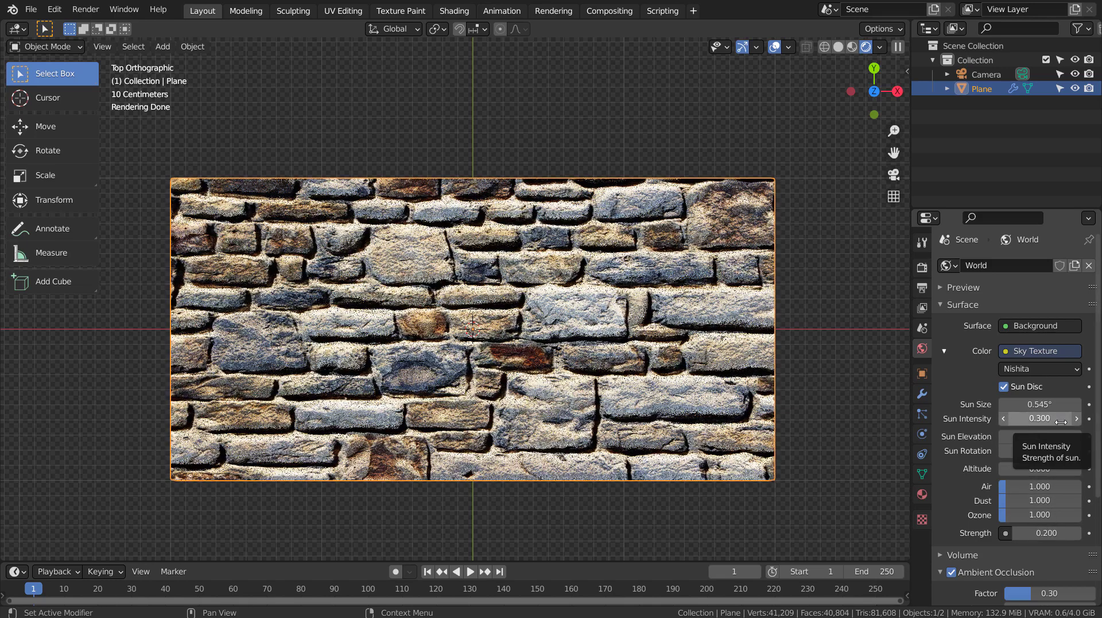
{"action": "left_click", "coordinate": [1054, 440]}
{"action": "type", "text": "45"}
{"action": "key", "text": "Return"}
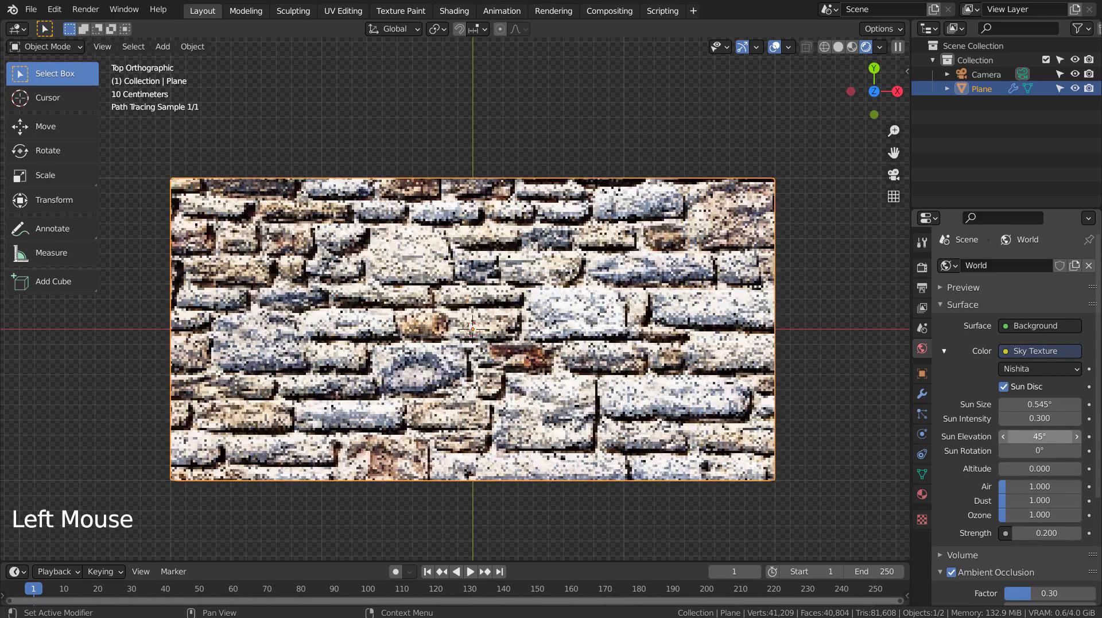
{"action": "double_click", "coordinate": [1048, 450]}
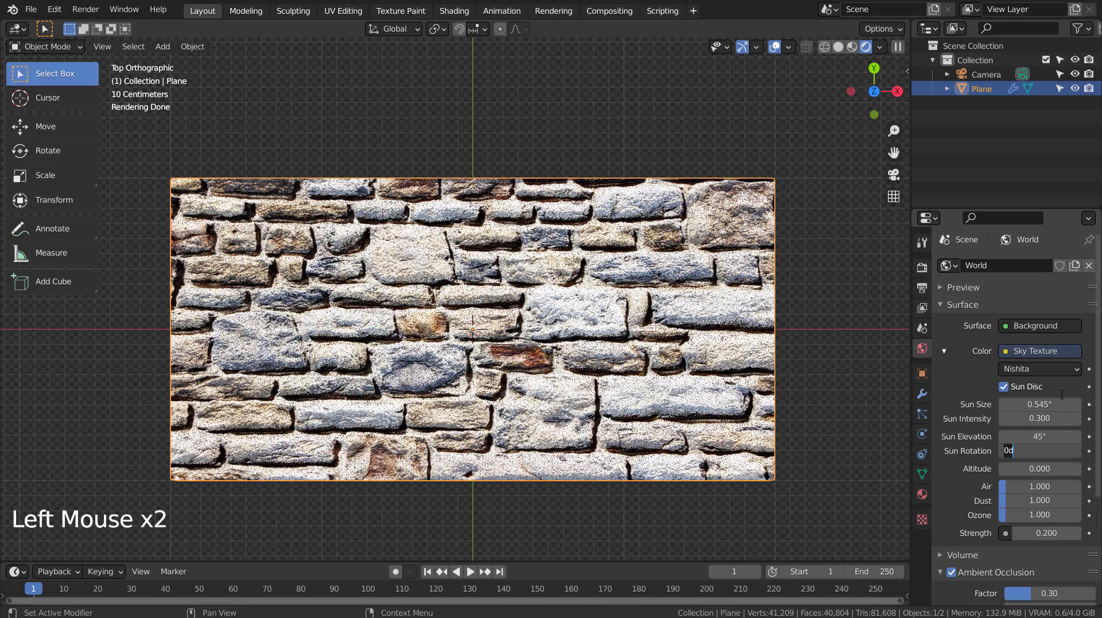
{"action": "type", "text": "90"}
{"action": "key", "text": "Return"}
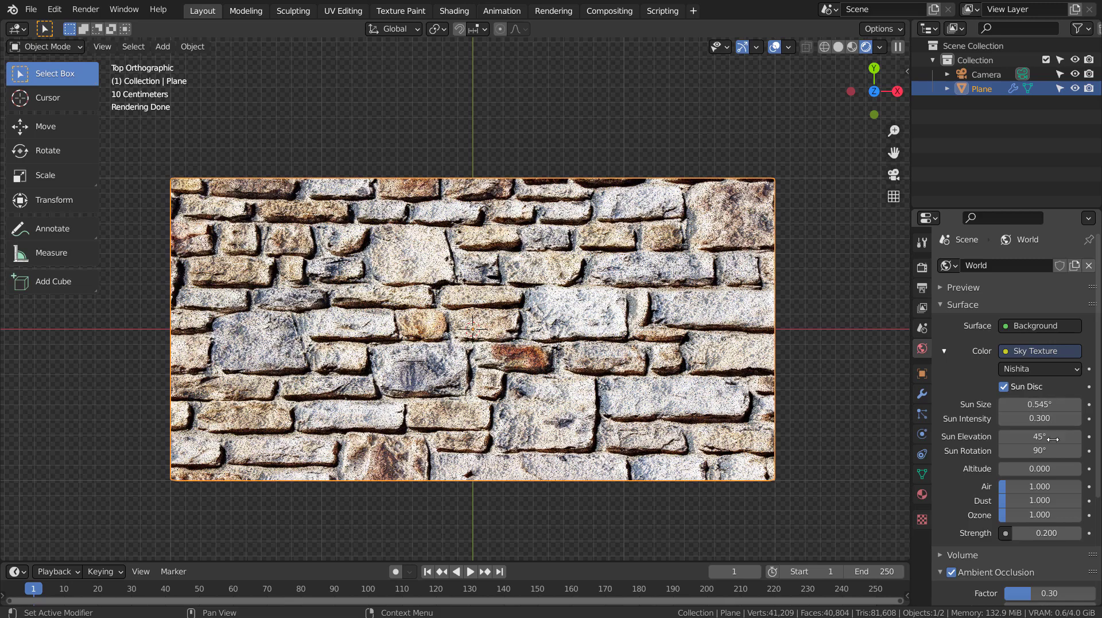
Step: Orbit, pan and zoom in for a close, low-angle perspective across the displaced stones
{"action": "middle_click_drag", "start_coordinate": [574, 269], "coordinate": [611, 332]}
{"action": "scroll", "coordinate": [507, 361], "scroll_direction": "up", "scroll_amount": 3}
{"action": "middle_click_drag", "start_coordinate": [565, 367], "coordinate": [578, 356]}
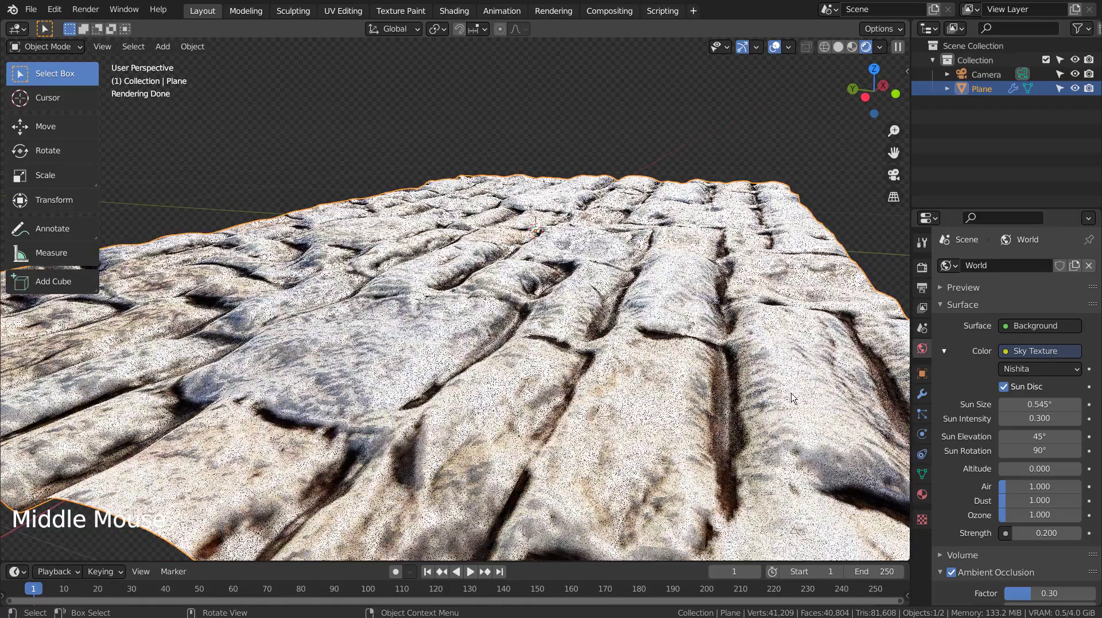
{"action": "middle_click_drag", "start_coordinate": [773, 416], "coordinate": [489, 338]}
{"action": "scroll", "coordinate": [581, 380], "scroll_direction": "up", "scroll_amount": 10}
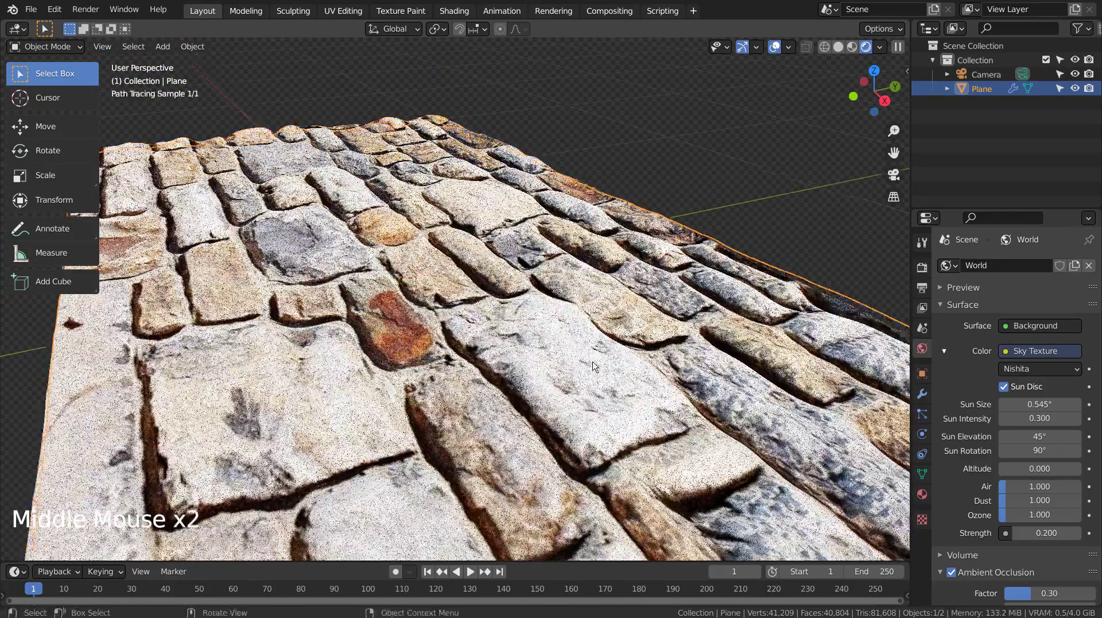
{"action": "scroll", "coordinate": [593, 326], "scroll_direction": "up", "scroll_amount": 16}
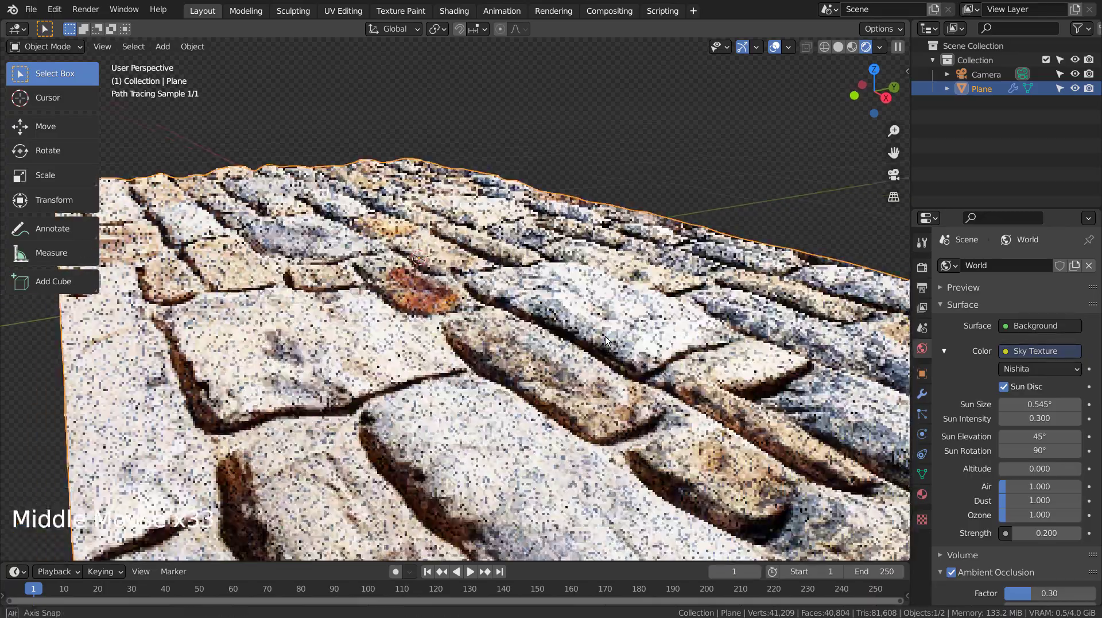
{"action": "middle_click_drag", "start_coordinate": [605, 336], "coordinate": [579, 353]}
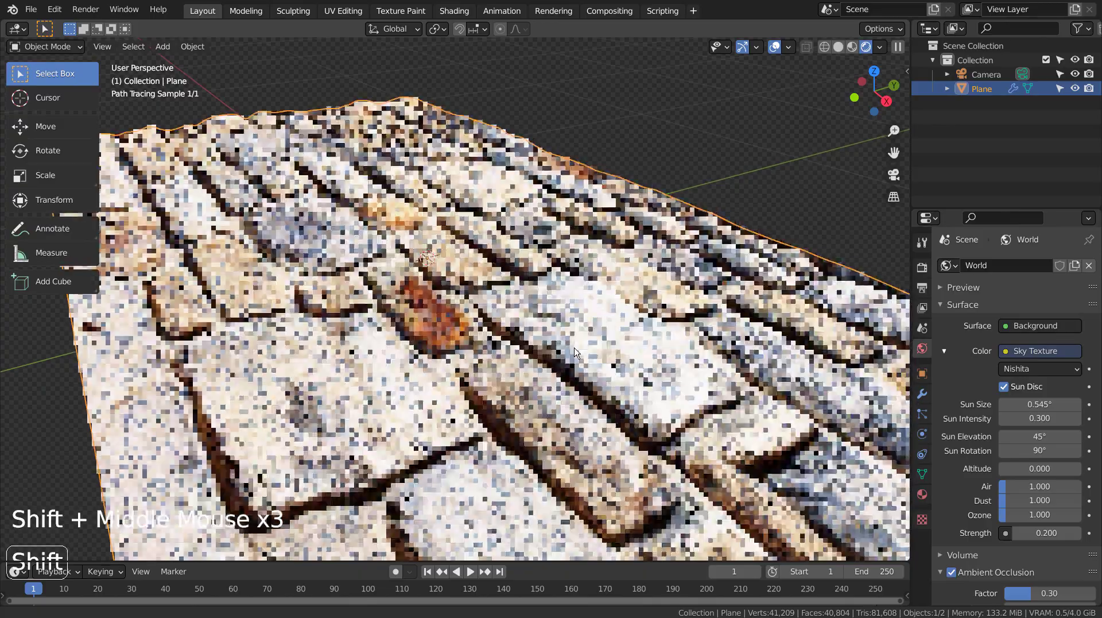
Step: Align the camera to the view and fly it low and close over the stones
{"action": "key", "text": "ctrl+alt+KP_0"}
{"action": "key", "text": "shift+grave"}
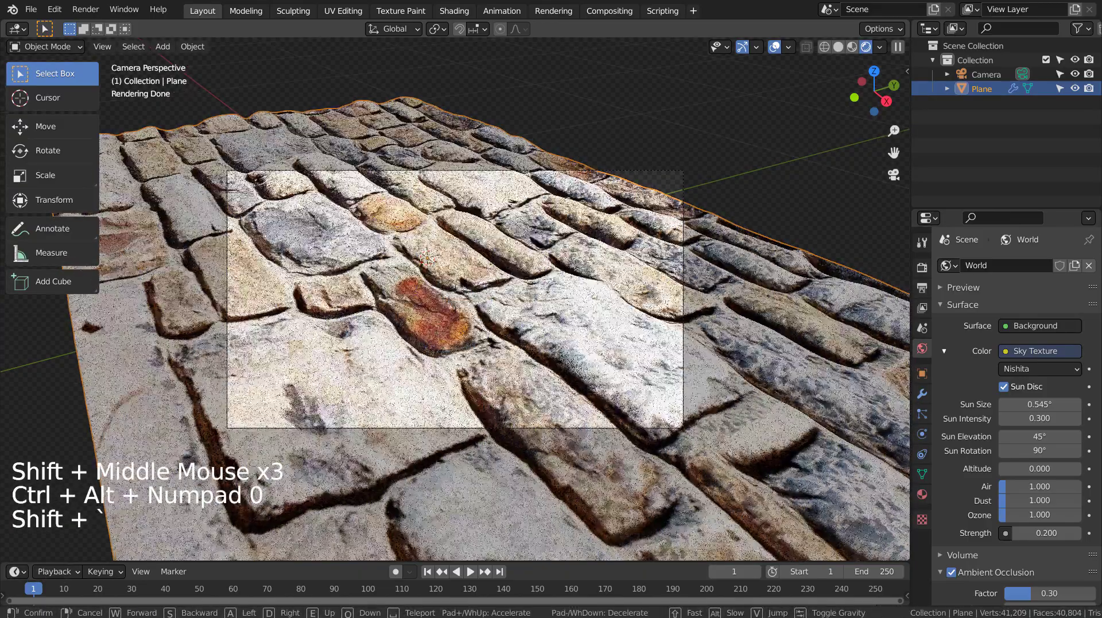
{"action": "key", "text": "w"}
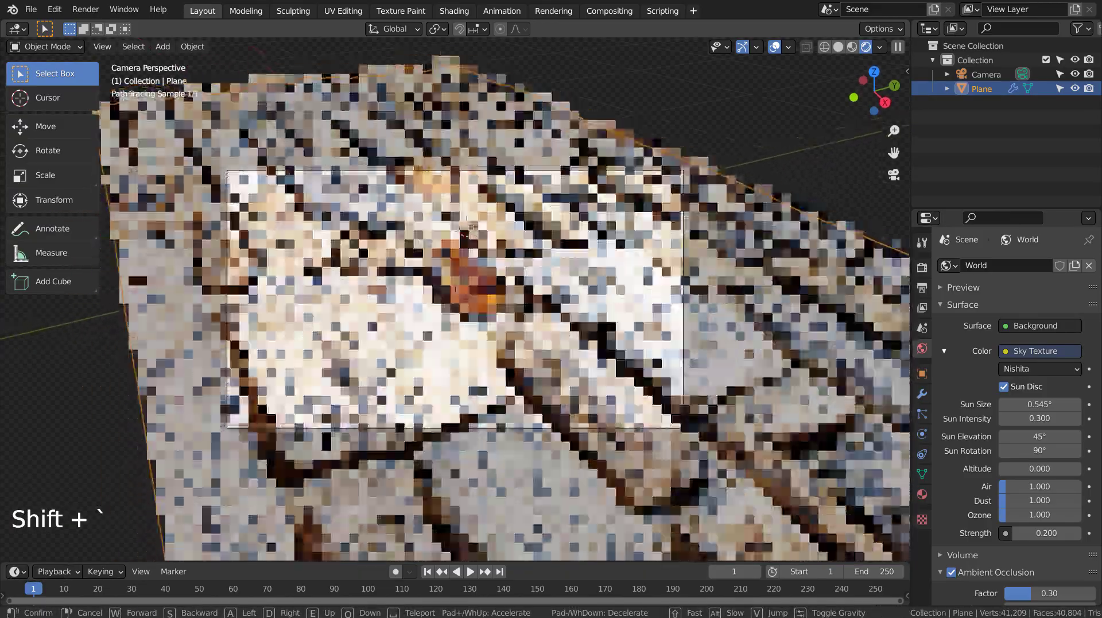
{"action": "key", "text": "s"}
{"action": "key", "text": "w"}
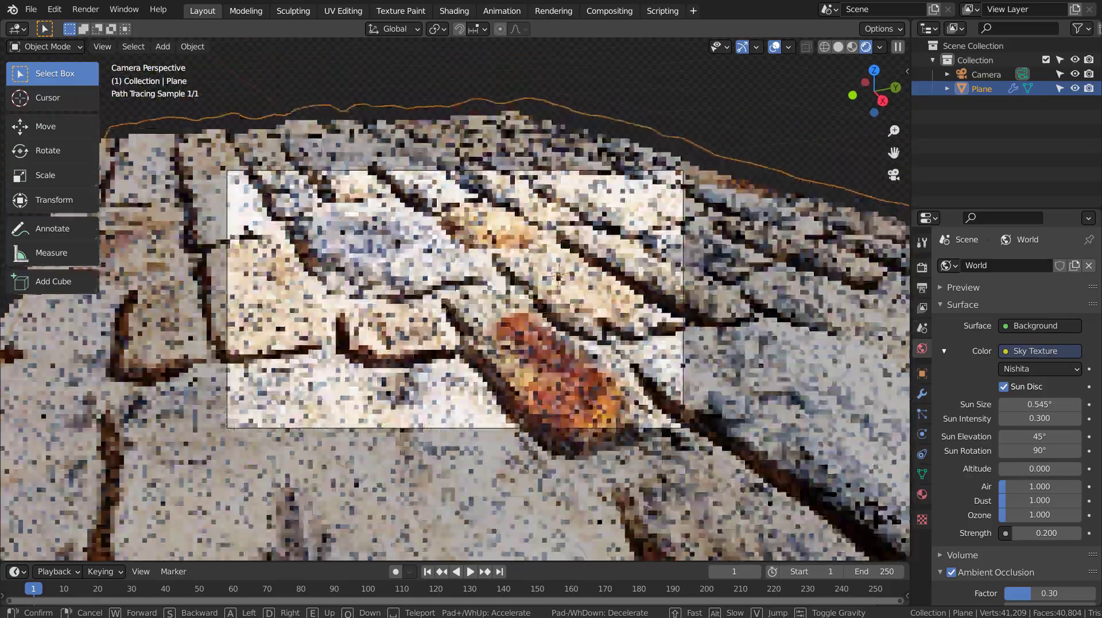
{"action": "key", "text": "s"}
{"action": "key", "text": "s"}
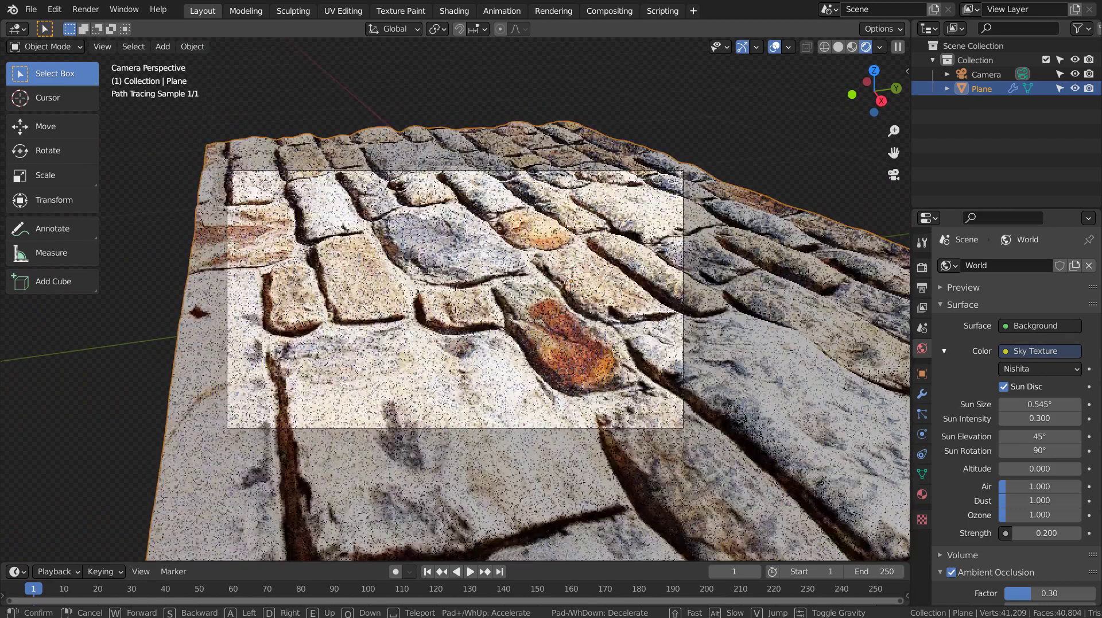
{"action": "left_click", "coordinate": [531, 346]}
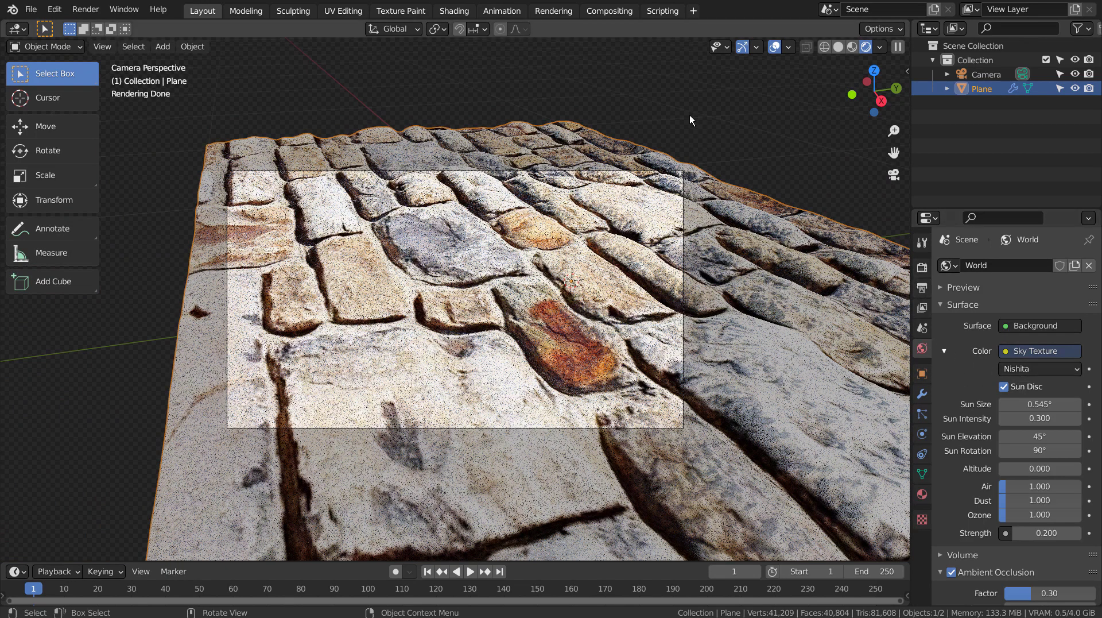
Step: Enable compositing nodes and lower the render samples from 128 to 32
{"action": "left_click", "coordinate": [610, 10]}
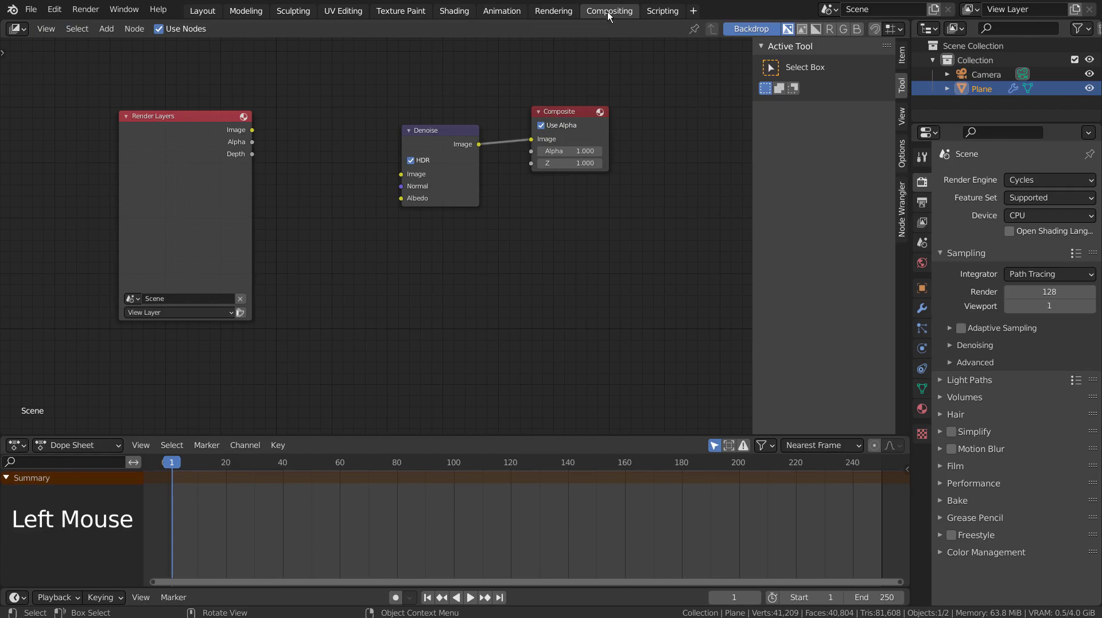
{"action": "left_click", "coordinate": [161, 28]}
{"action": "left_click", "coordinate": [202, 11]}
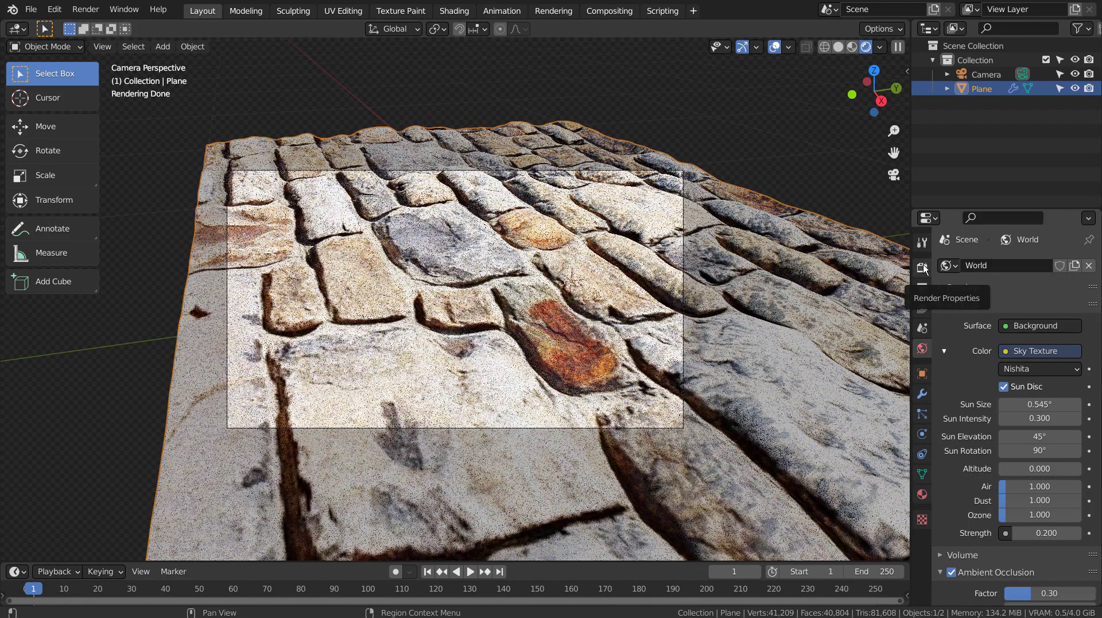
{"action": "left_click", "coordinate": [924, 288]}
{"action": "left_click", "coordinate": [922, 267]}
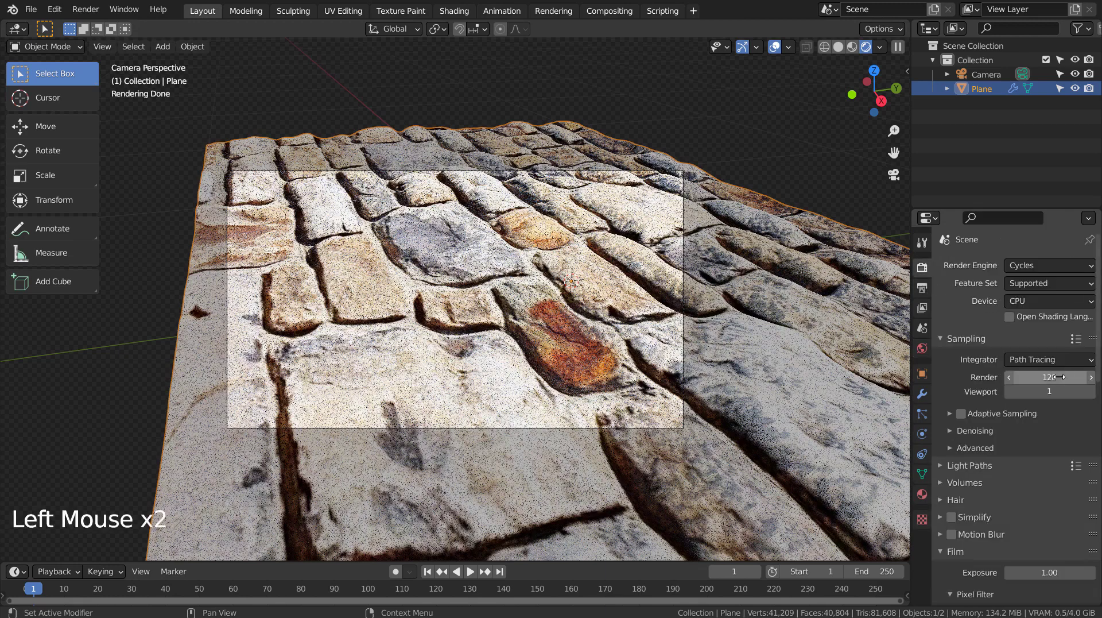
{"action": "left_click_drag", "start_coordinate": [1049, 377], "coordinate": [1010, 377]}
Step: Return to solid shading, deselect the plane, save blueprint.blend and render the final image
{"action": "left_click", "coordinate": [837, 46]}
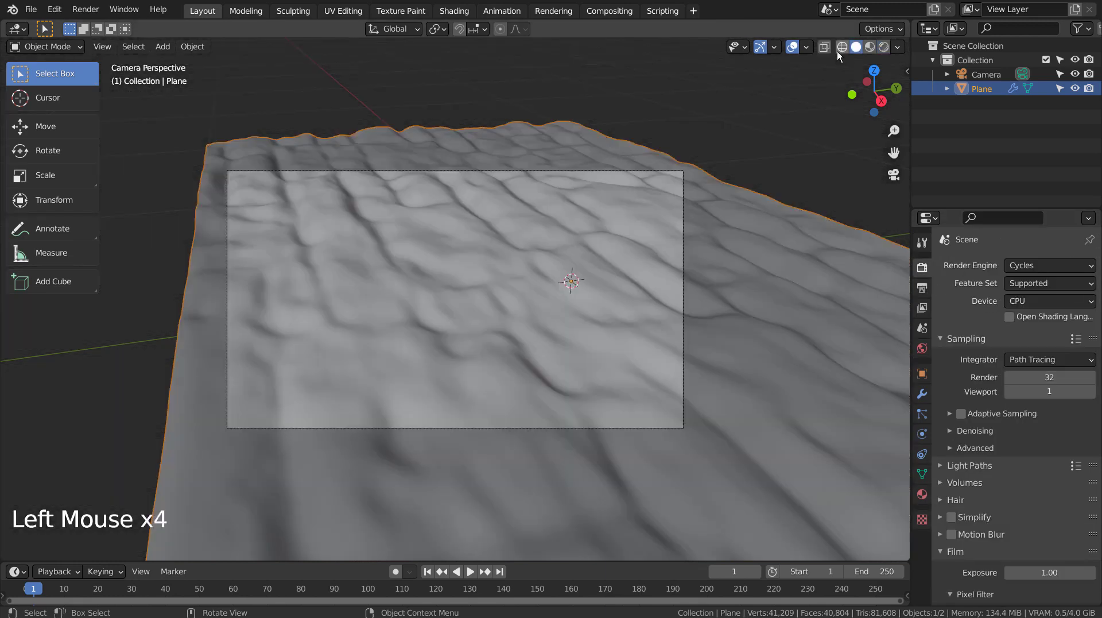
{"action": "left_click", "coordinate": [753, 119]}
{"action": "key", "text": "ctrl+s"}
{"action": "key", "text": "F12"}
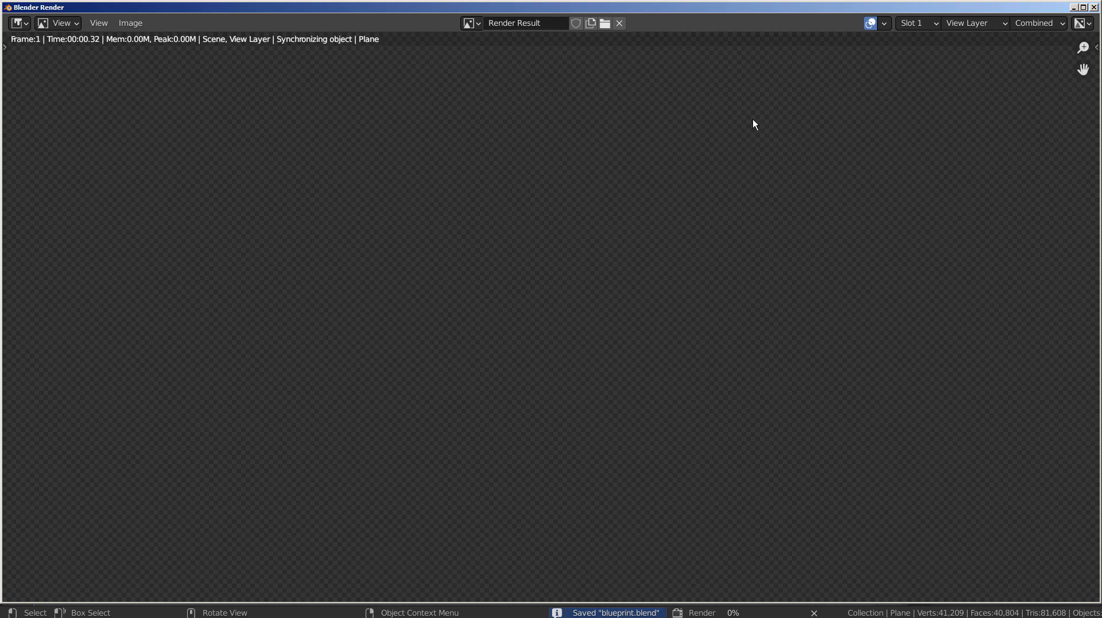